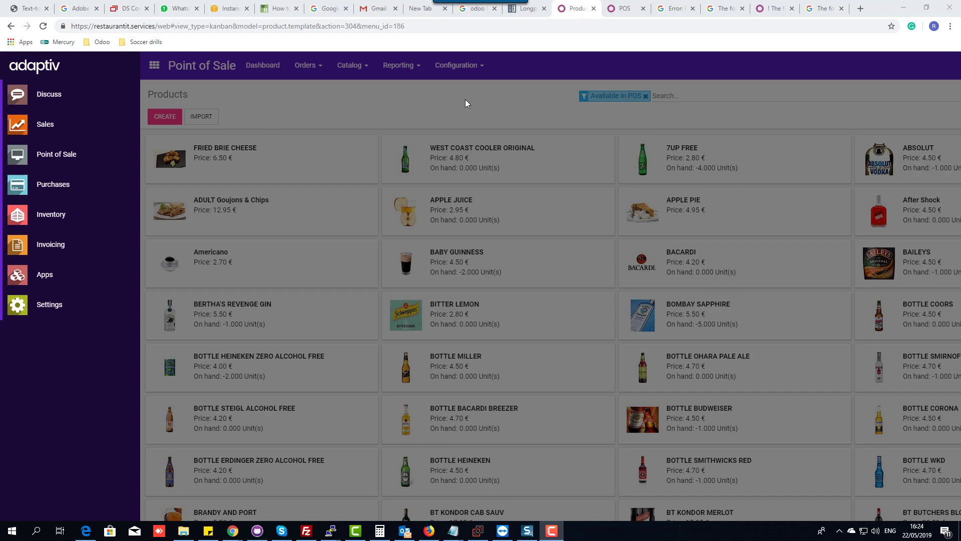
Step: Open the product catalog of the Point of Sale module
{"action": "left_click", "coordinate": [698, 110]}
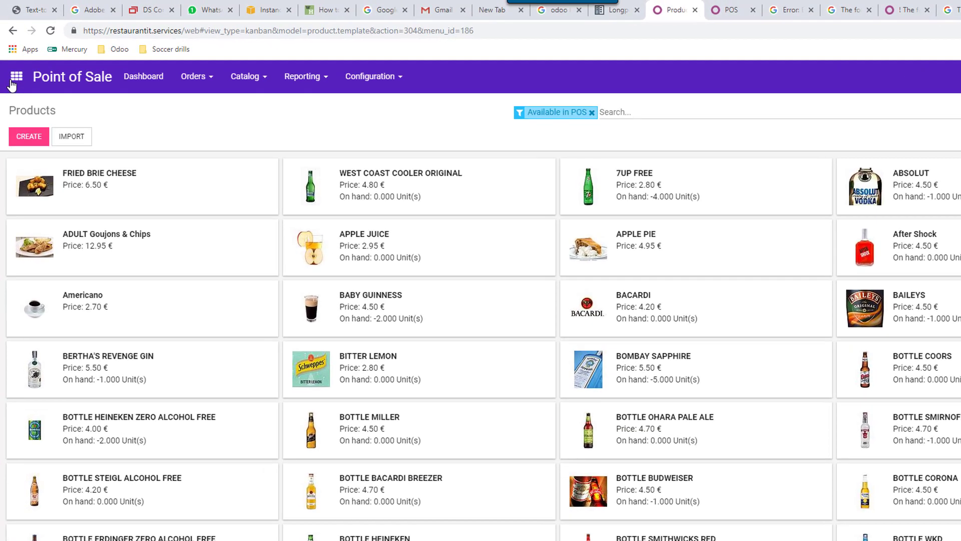
{"action": "left_click", "coordinate": [14, 65]}
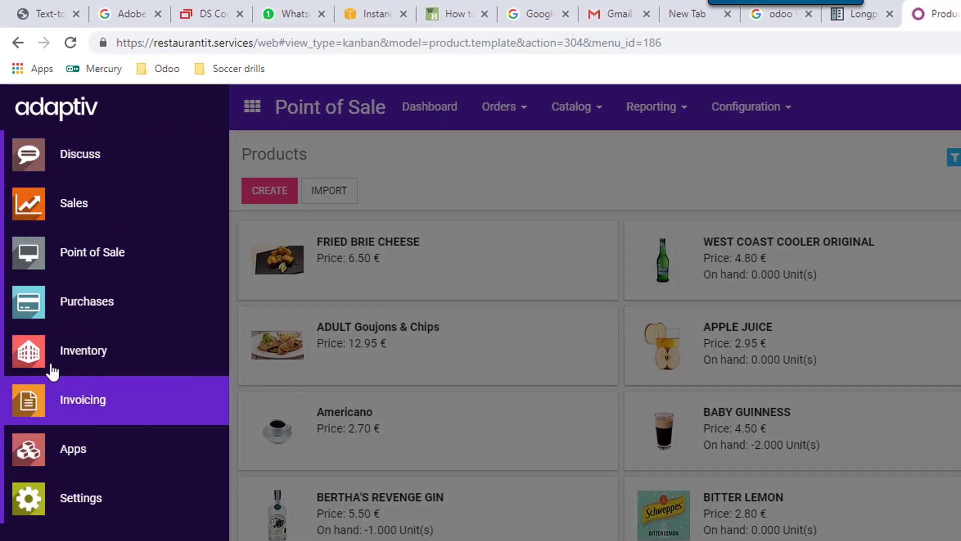
{"action": "left_click", "coordinate": [40, 268]}
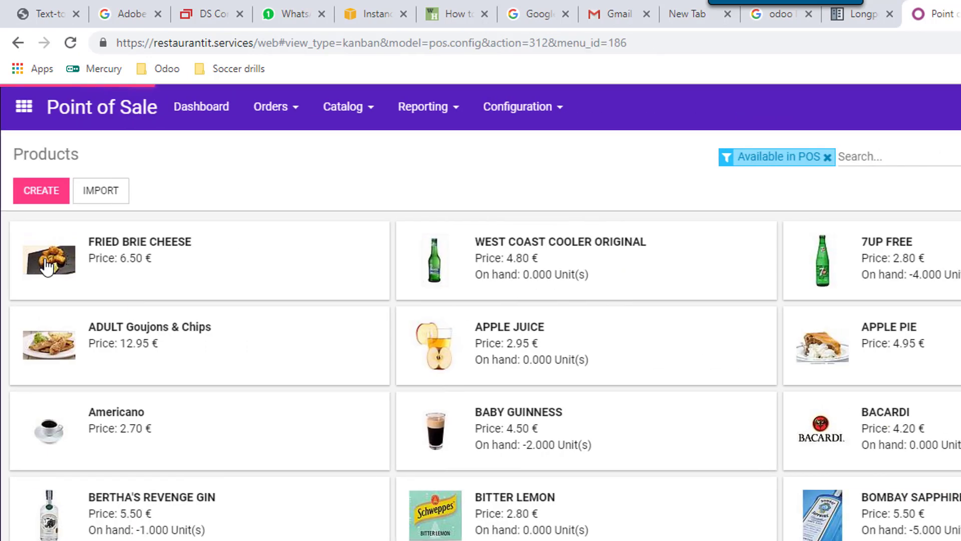
{"action": "left_click", "coordinate": [353, 114]}
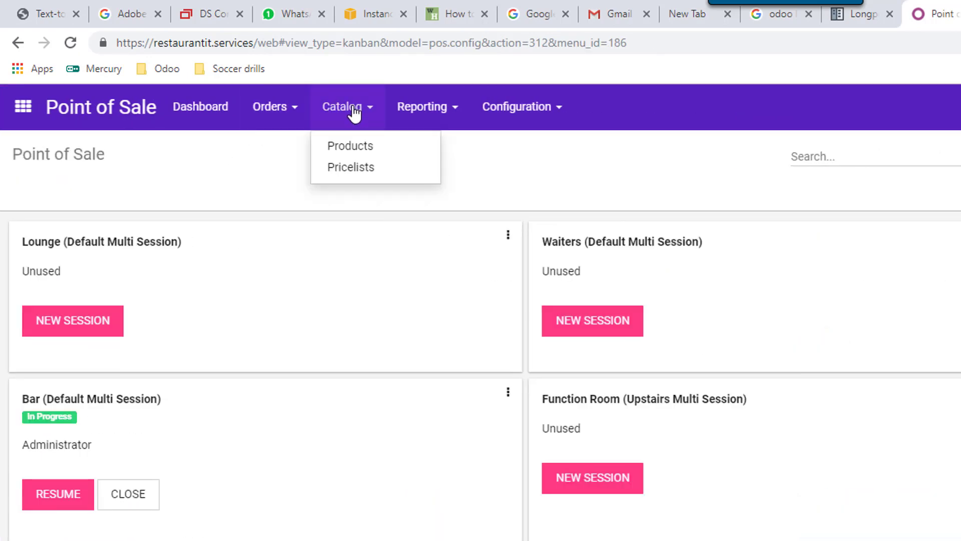
{"action": "left_click", "coordinate": [350, 145]}
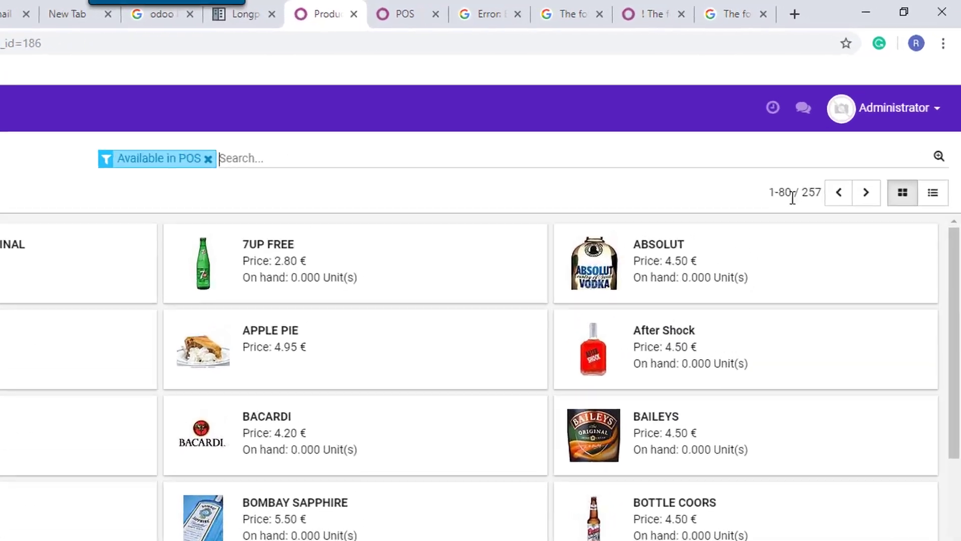
Step: Show the products in list view and look through the entries and their columns
{"action": "mouse_move", "coordinate": [796, 200]}
{"action": "left_mouse_down"}
{"action": "mouse_move", "coordinate": [810, 201]}
{"action": "mouse_move", "coordinate": [762, 202]}
{"action": "mouse_move", "coordinate": [784, 207]}
{"action": "left_mouse_up"}
{"action": "left_click_drag", "start_coordinate": [954, 285], "coordinate": [955, 265]}
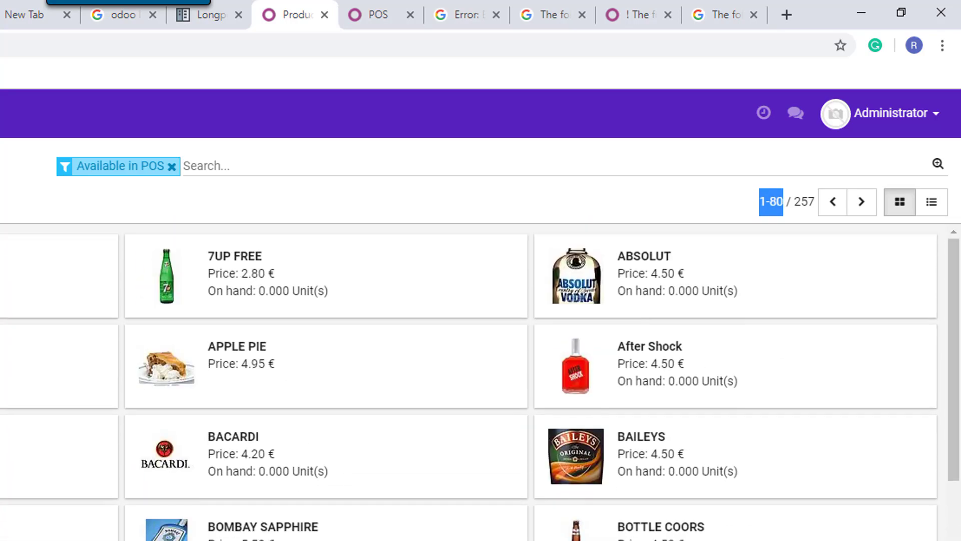
{"action": "left_click", "coordinate": [610, 199]}
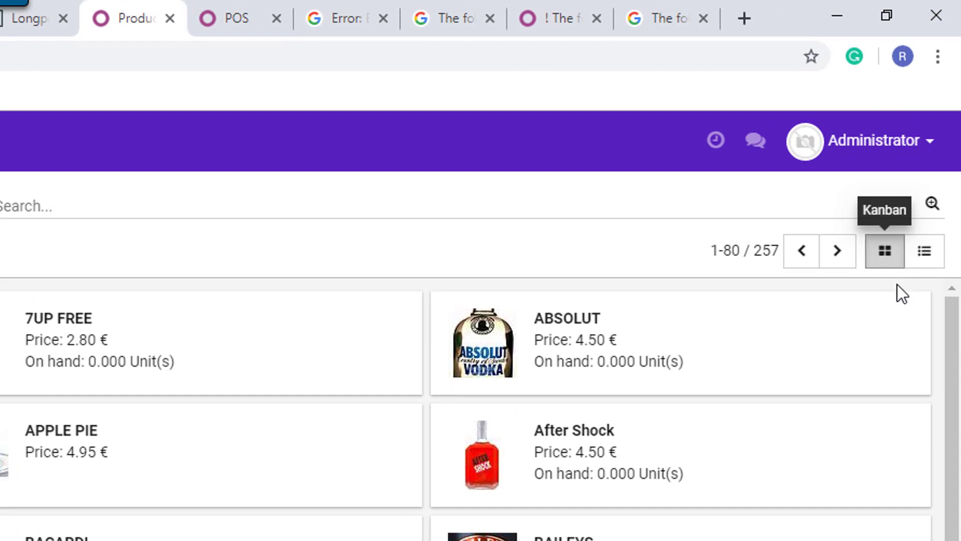
{"action": "left_click", "coordinate": [926, 253]}
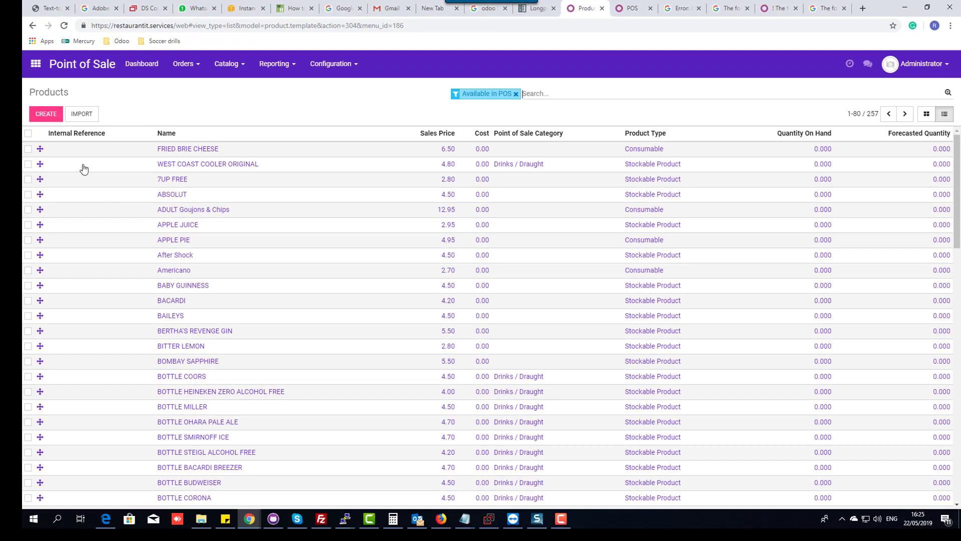
{"action": "scroll", "coordinate": [152, 273], "scroll_direction": "down", "scroll_amount": 15}
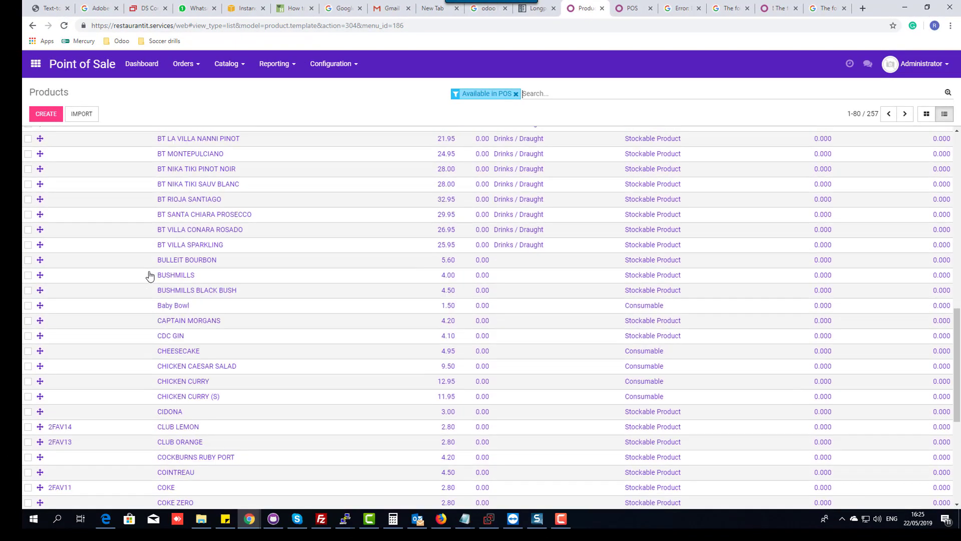
{"action": "scroll", "coordinate": [151, 273], "scroll_direction": "up", "scroll_amount": 15}
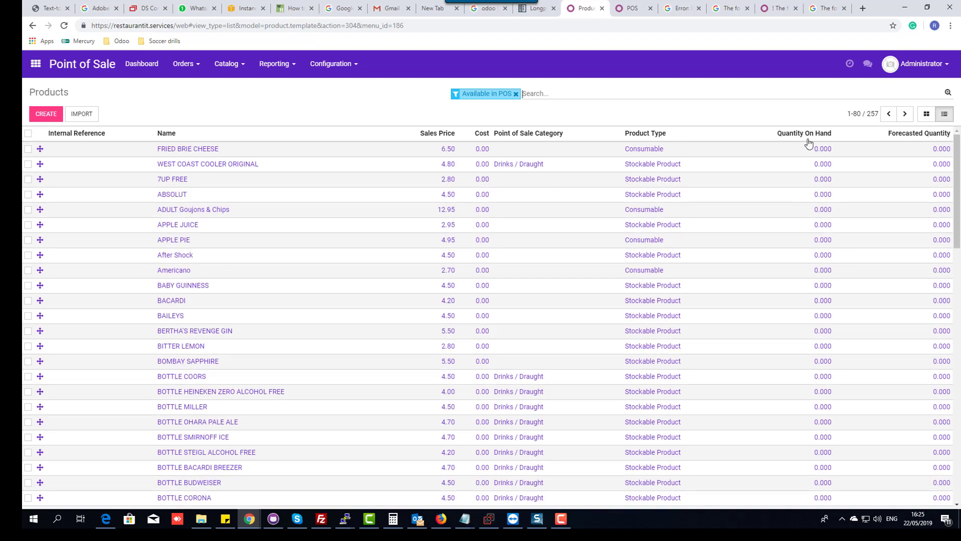
Step: View the FRIED BRIE CHEESE record from both the list view and the kanban view, returning to the products each time
{"action": "left_click", "coordinate": [199, 150]}
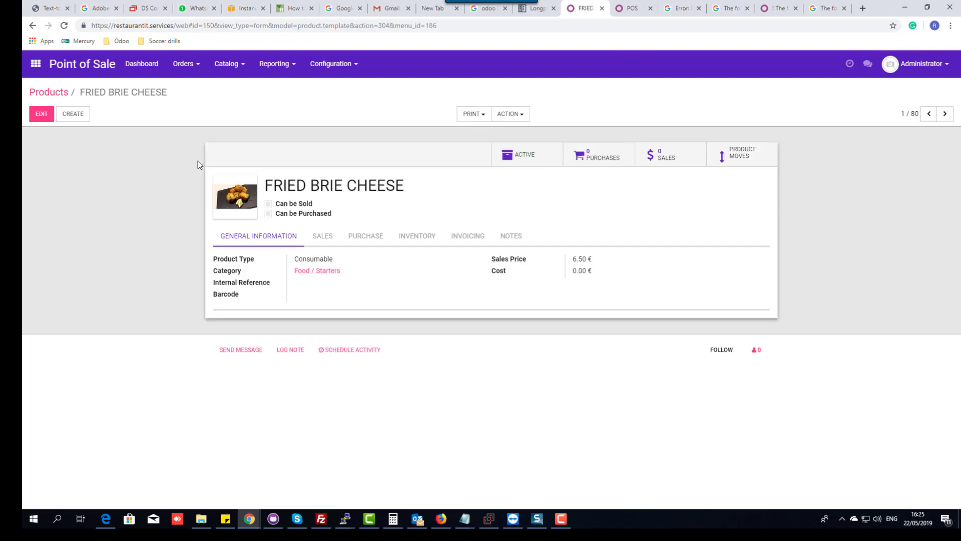
{"action": "left_click", "coordinate": [58, 93]}
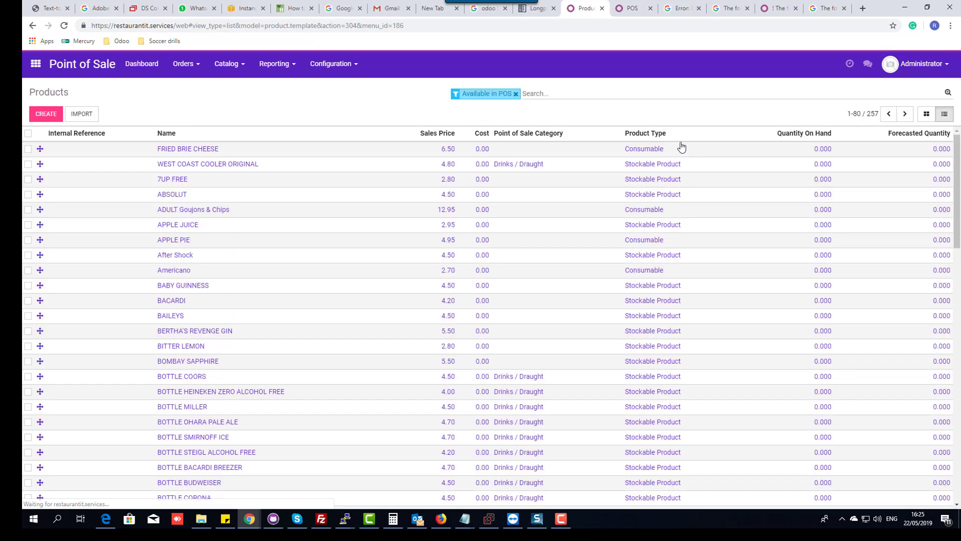
{"action": "left_click", "coordinate": [927, 116]}
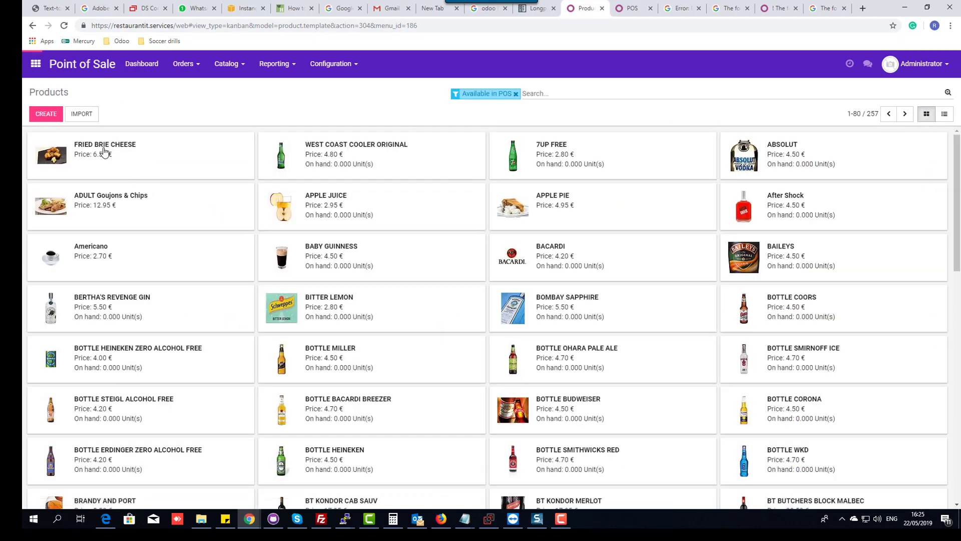
{"action": "left_click", "coordinate": [104, 151]}
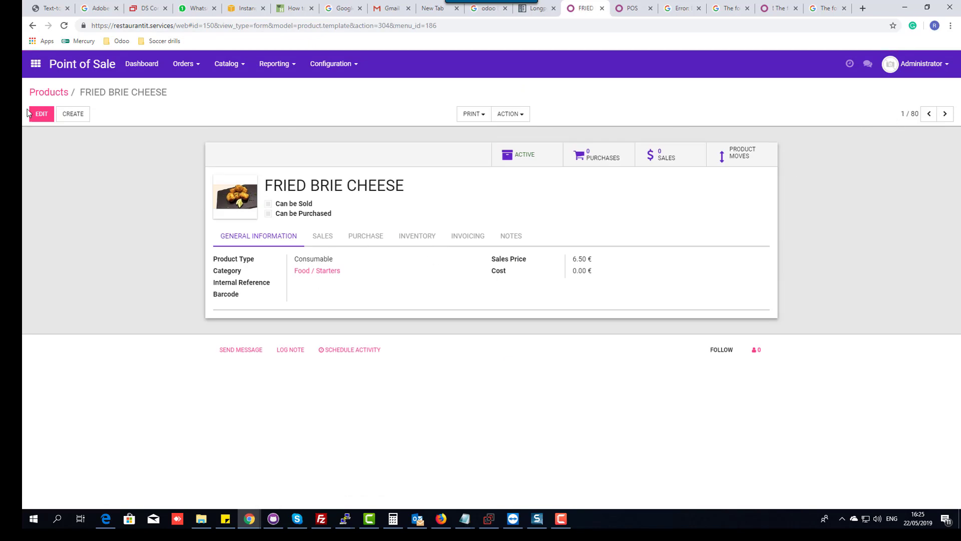
{"action": "left_click", "coordinate": [56, 94]}
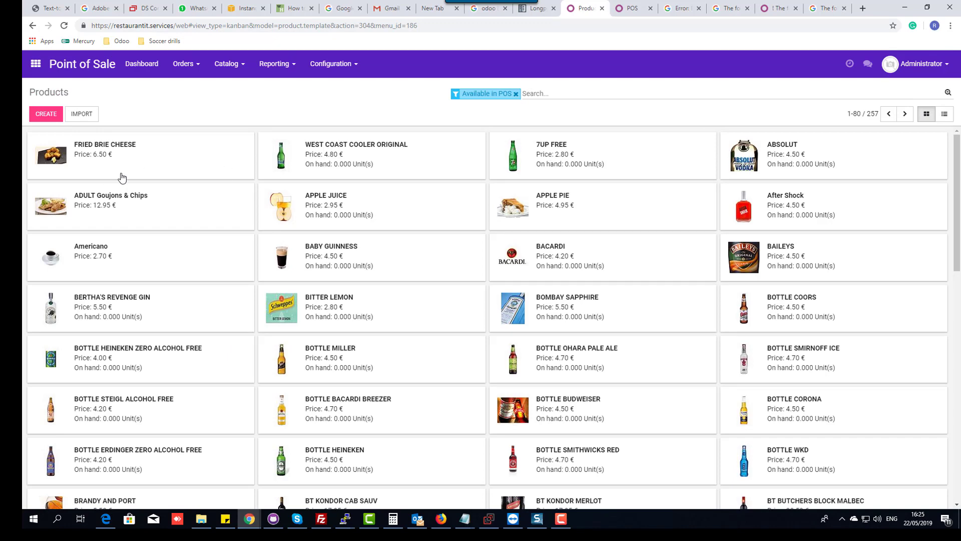
Step: Show the products in kanban view with the record range set to 1-257 so all fit on one page
{"action": "left_click", "coordinate": [945, 114]}
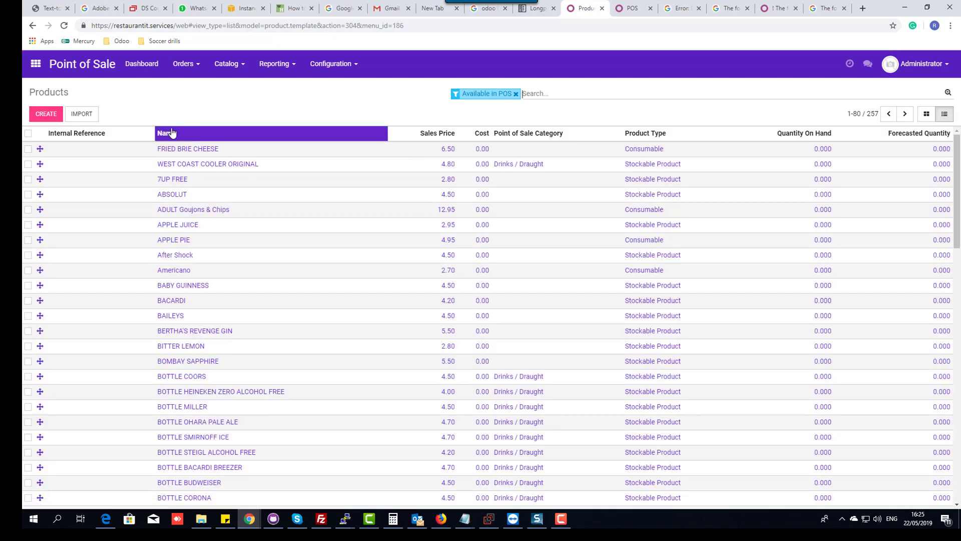
{"action": "left_click", "coordinate": [924, 116]}
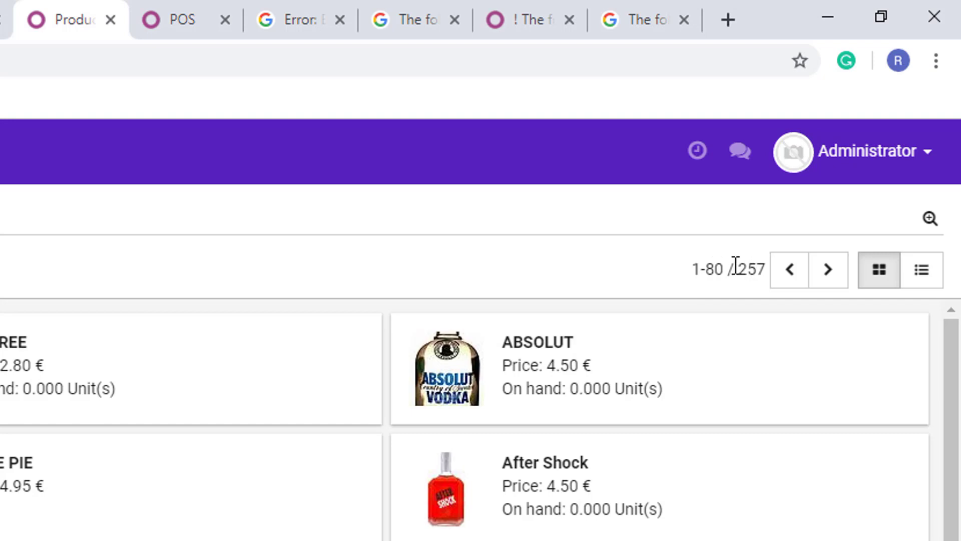
{"action": "left_click", "coordinate": [713, 271]}
{"action": "key", "text": "Return"}
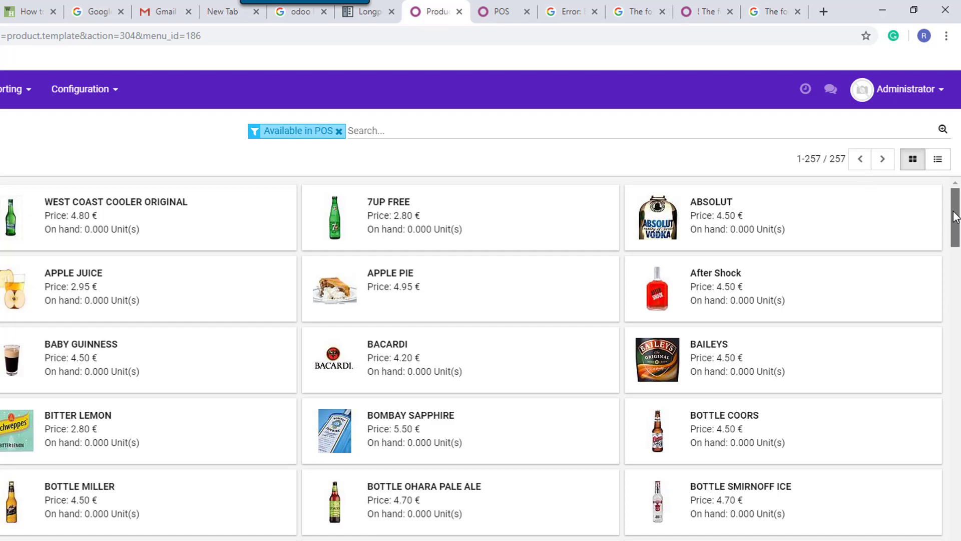
{"action": "left_click_drag", "start_coordinate": [955, 217], "coordinate": [818, 136]}
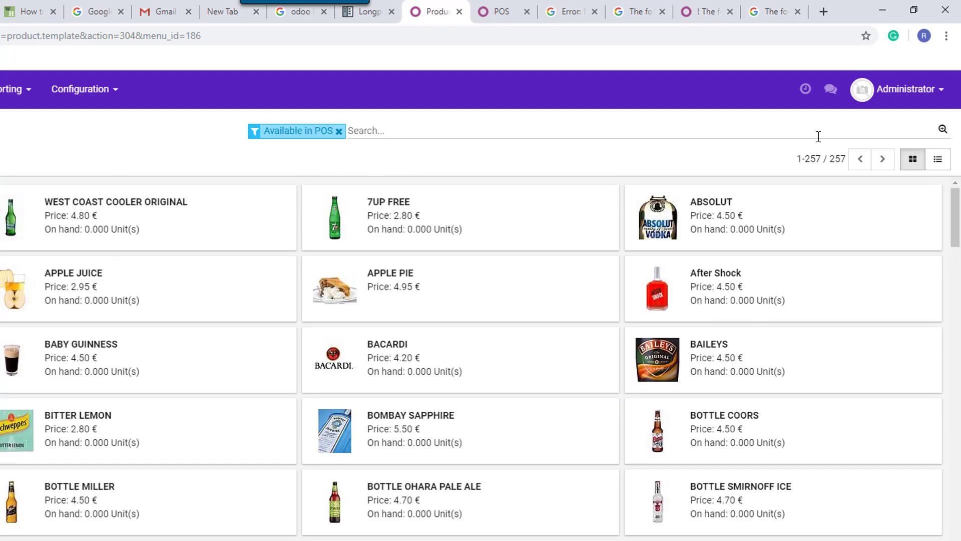
{"action": "left_click", "coordinate": [814, 159]}
{"action": "key", "text": "Return"}
Step: Try the saved Draught and Cocktails favorites on the products, ending with the Draught filter applied
{"action": "left_click", "coordinate": [943, 129]}
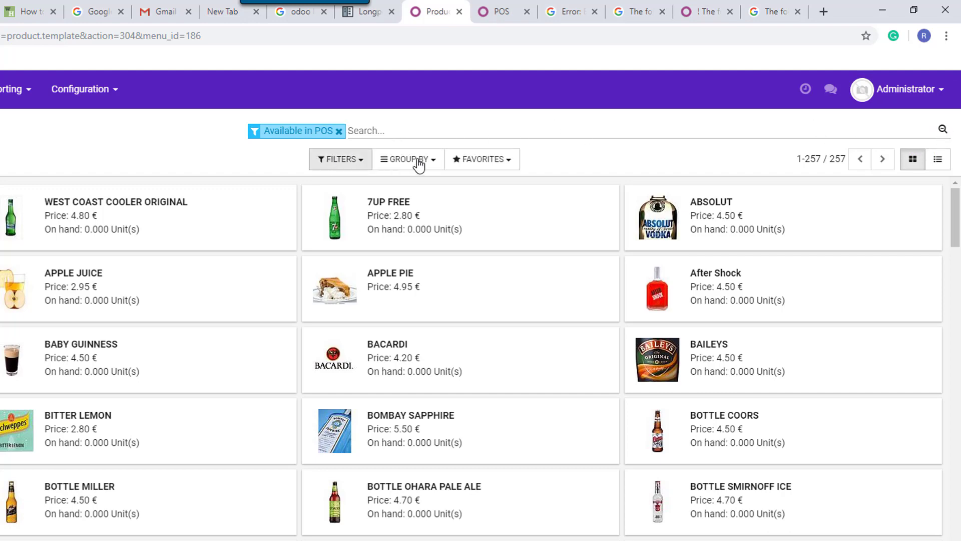
{"action": "left_click", "coordinate": [493, 161]}
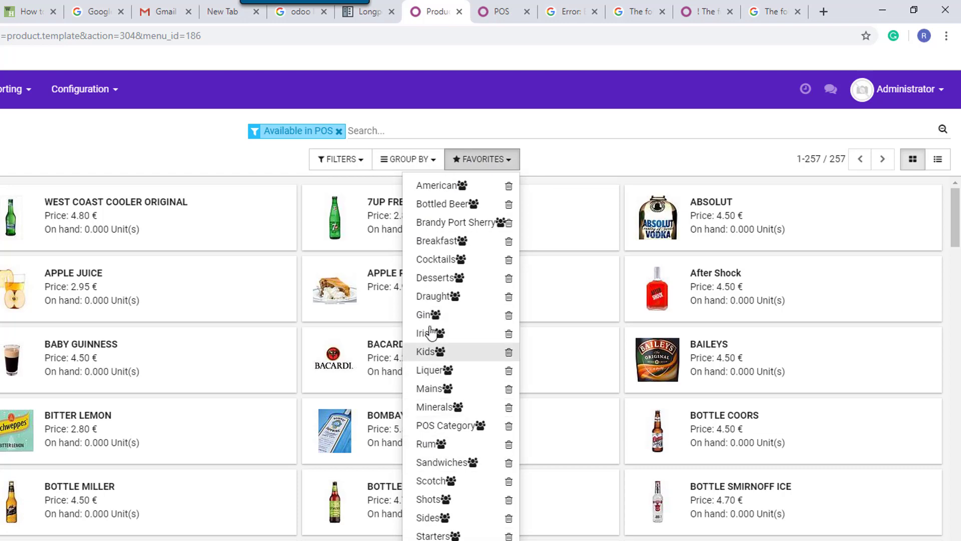
{"action": "left_click", "coordinate": [425, 299]}
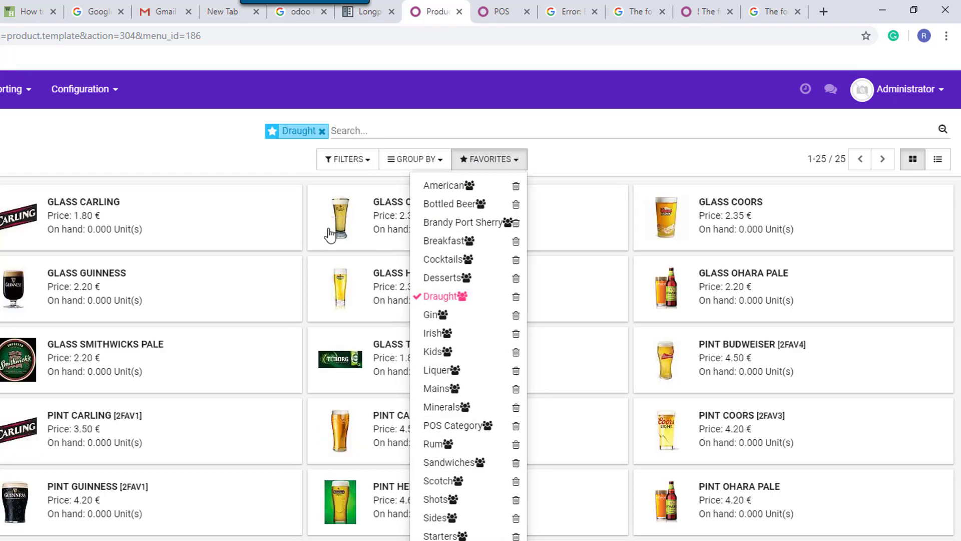
{"action": "left_click", "coordinate": [429, 299]}
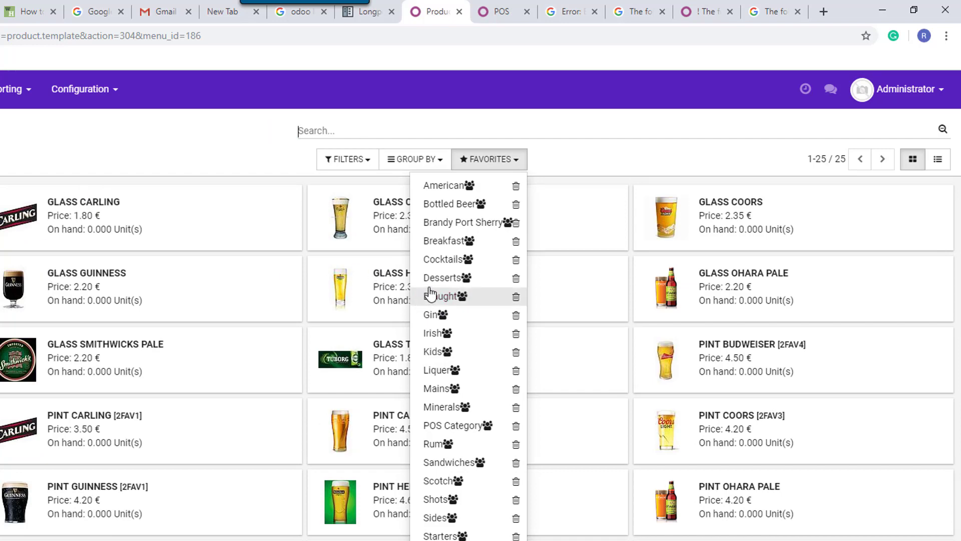
{"action": "left_click", "coordinate": [423, 261]}
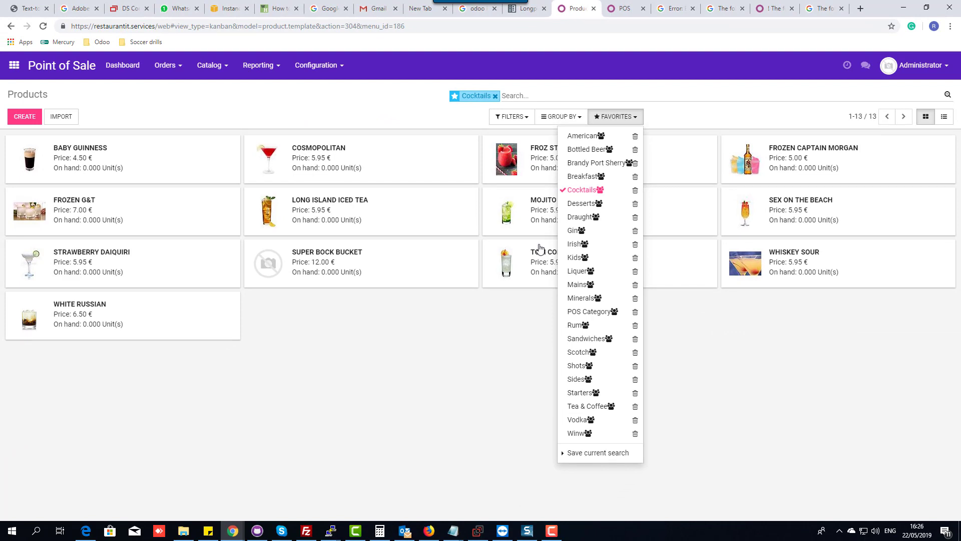
{"action": "left_click", "coordinate": [562, 217]}
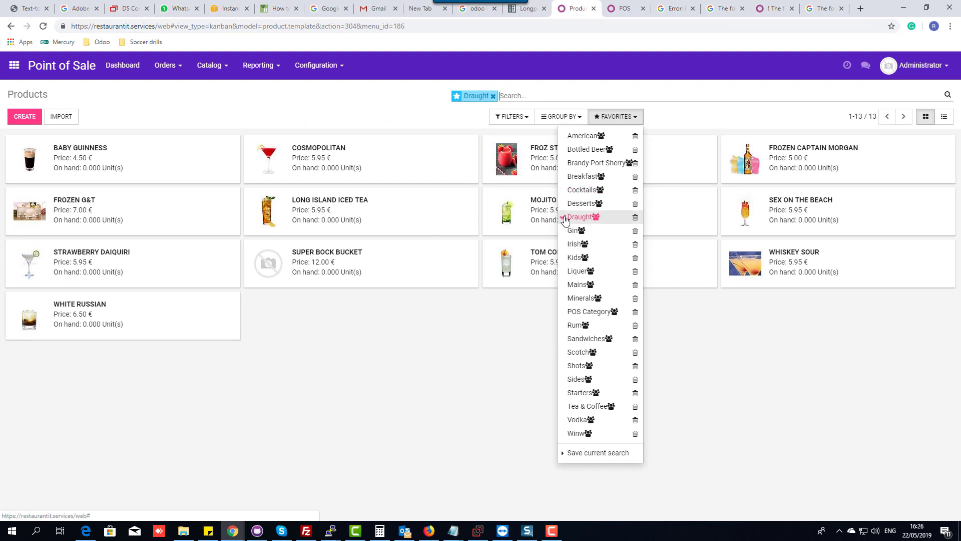
Step: Set the sales price of GLASS BUDWEISER to 3.00 € and save the product
{"action": "left_click", "coordinate": [95, 158]}
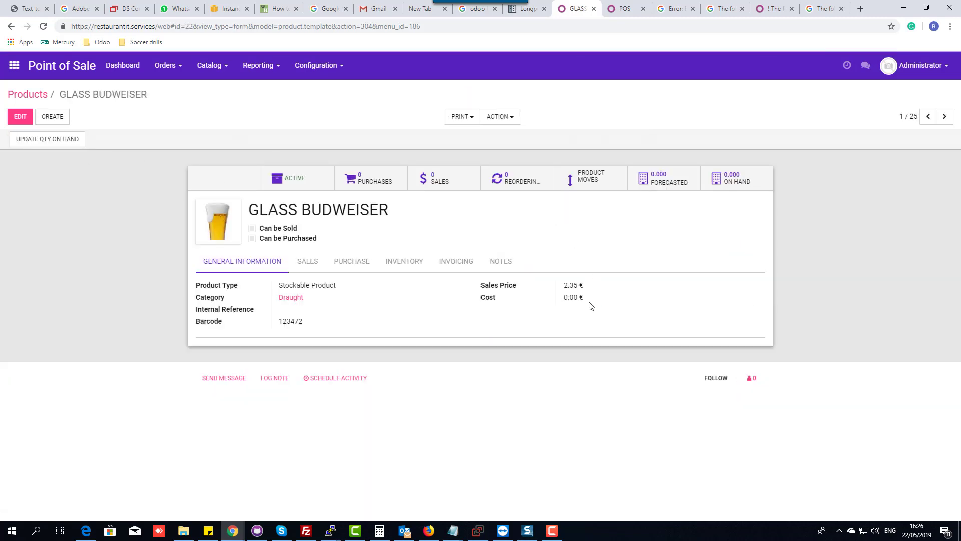
{"action": "left_click", "coordinate": [20, 117]}
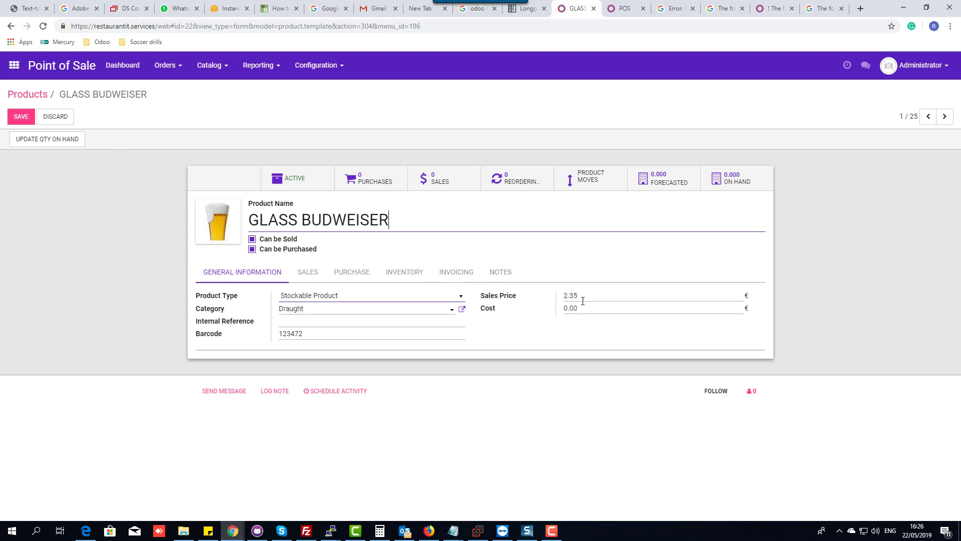
{"action": "left_click_drag", "start_coordinate": [582, 301], "coordinate": [547, 301]}
{"action": "type", "text": "3.00"}
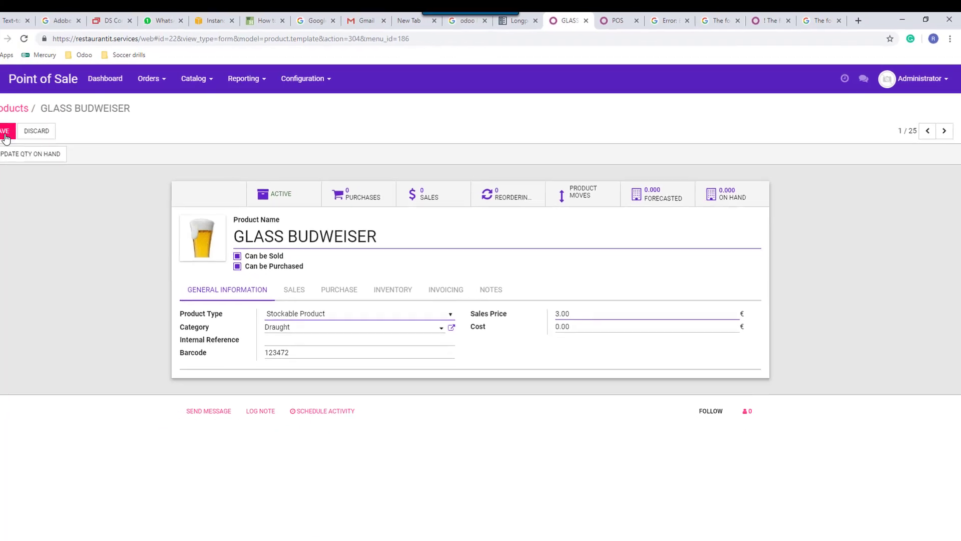
{"action": "left_click", "coordinate": [6, 132]}
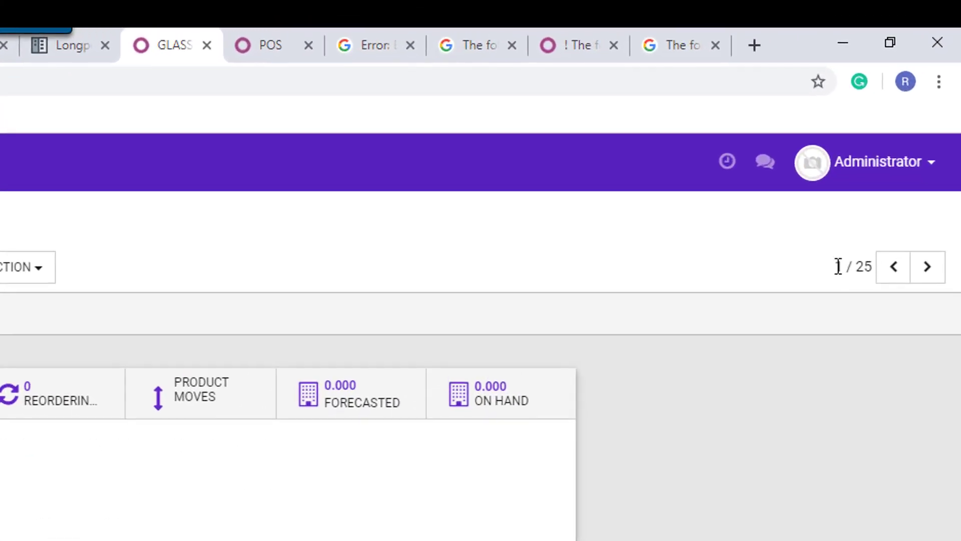
Step: Return to the Draught products and look over the available favorite filters
{"action": "left_click_drag", "start_coordinate": [853, 230], "coordinate": [878, 235]}
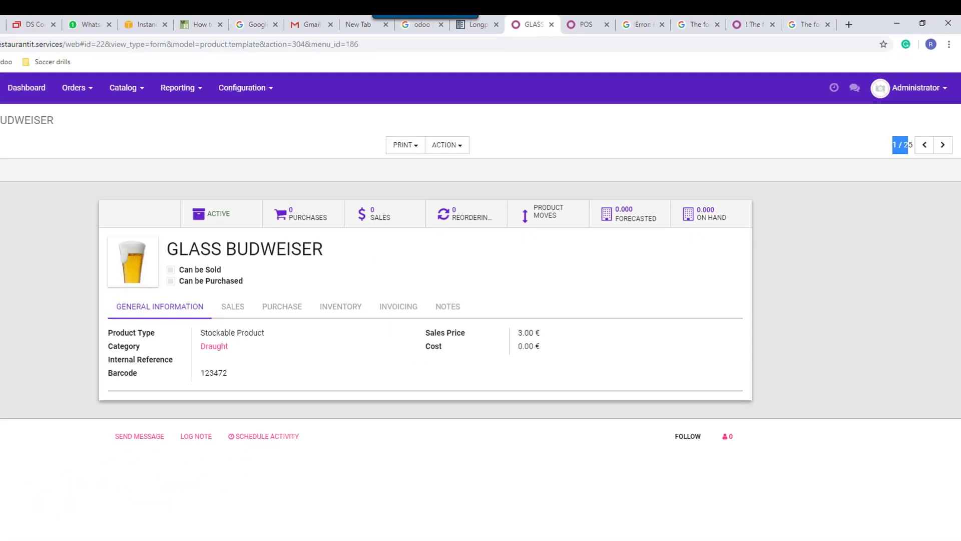
{"action": "left_click", "coordinate": [21, 109]}
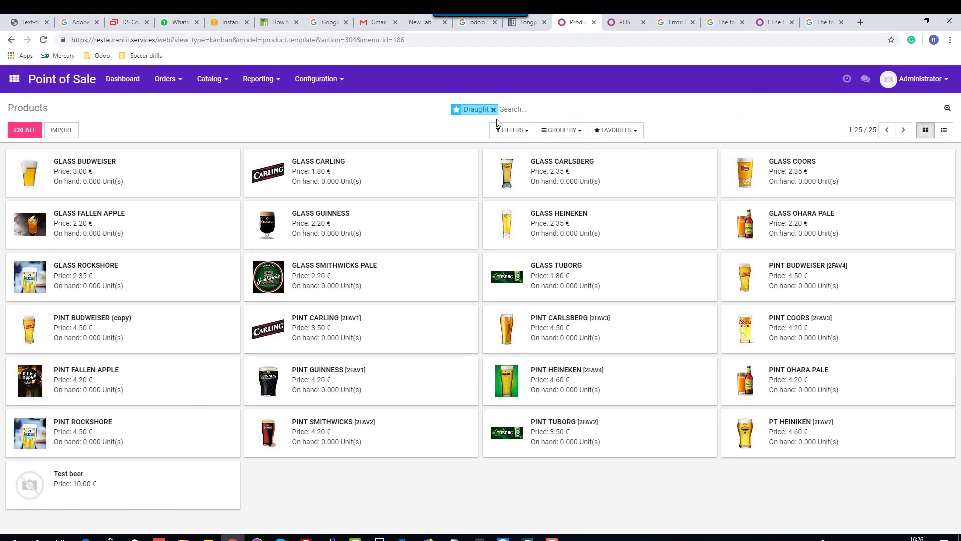
{"action": "left_click", "coordinate": [616, 130]}
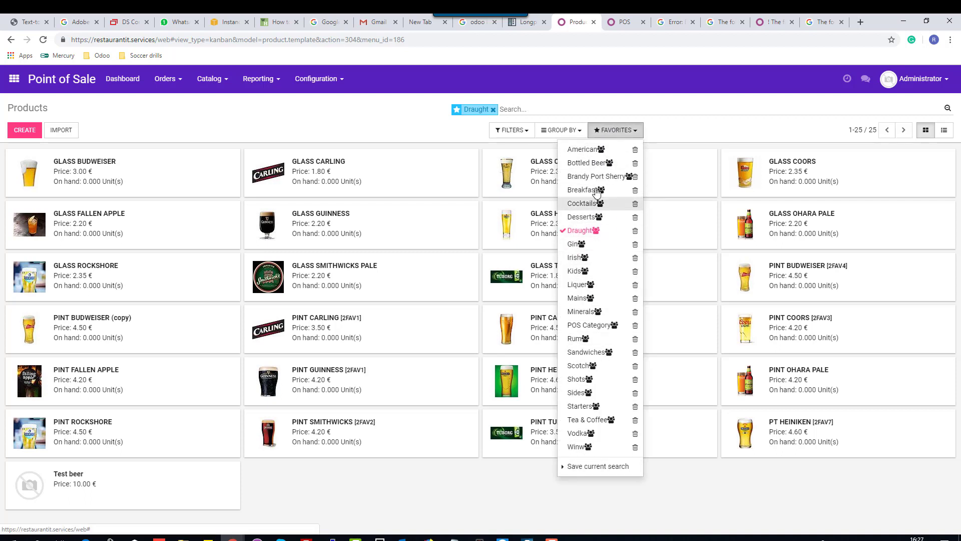
{"action": "left_click", "coordinate": [412, 130]}
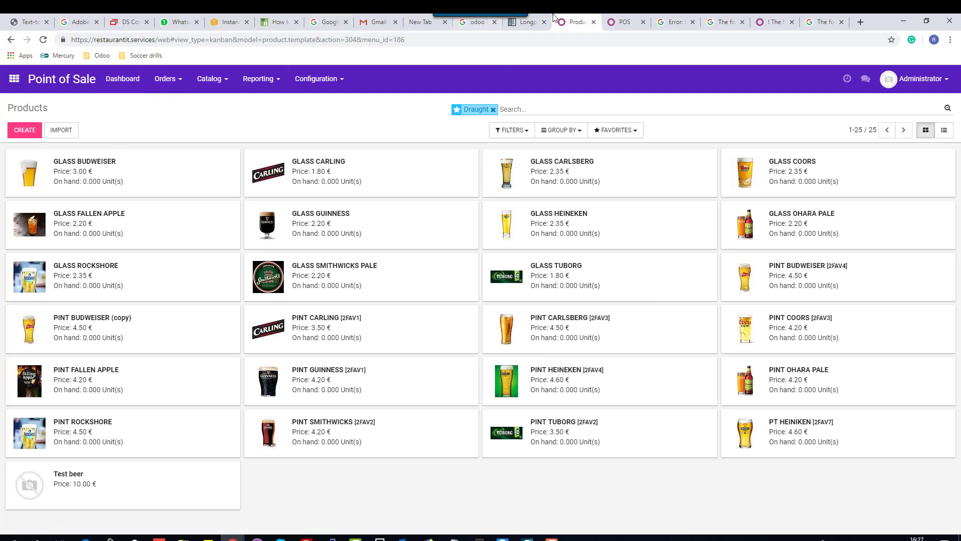
Step: Switch to the running POS session and select the second listed user to reach the table floor plan
{"action": "left_click", "coordinate": [621, 23]}
{"action": "left_click", "coordinate": [377, 198]}
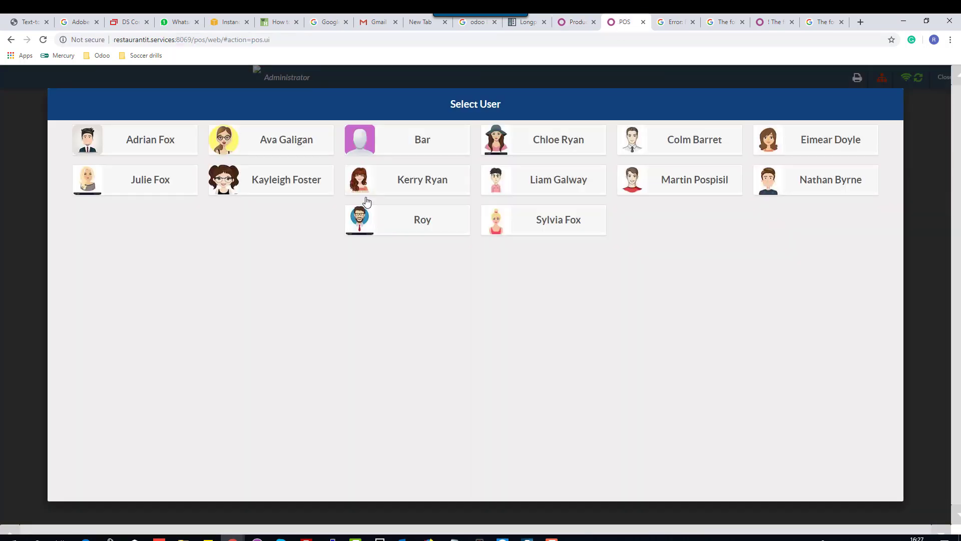
{"action": "left_click", "coordinate": [264, 148]}
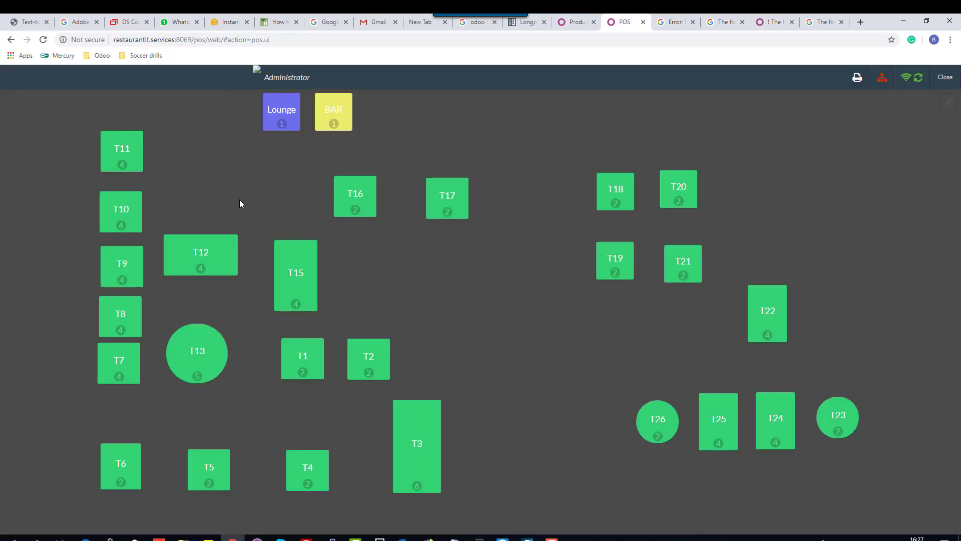
Step: Open an order for table T16 and browse the Draught and Bottled Beer categories under Drinks, returning to the home categories
{"action": "left_click", "coordinate": [361, 189]}
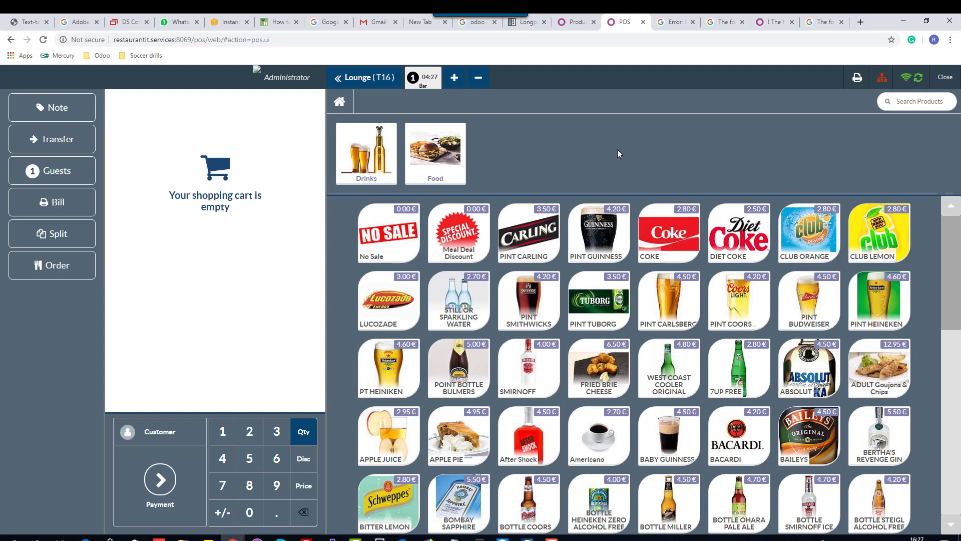
{"action": "left_click", "coordinate": [363, 162]}
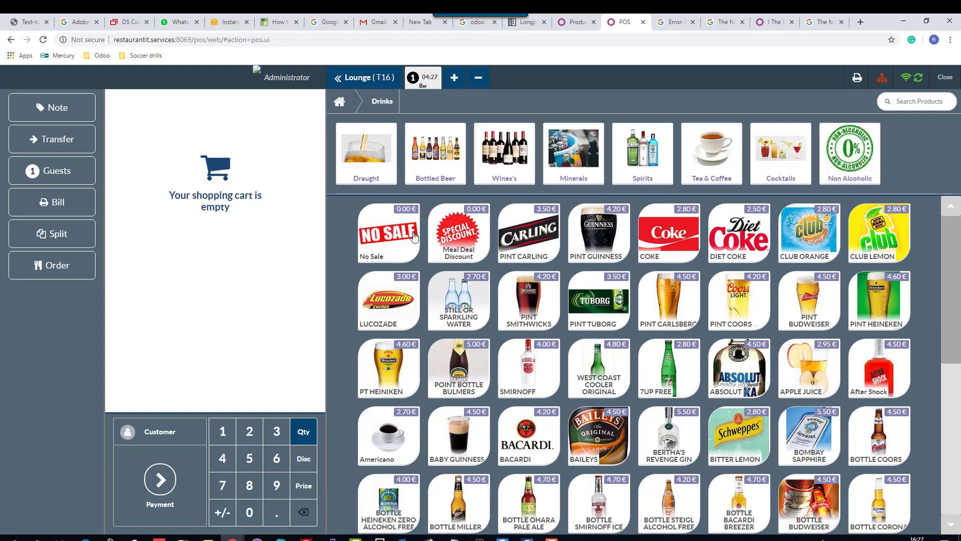
{"action": "left_click", "coordinate": [362, 165]}
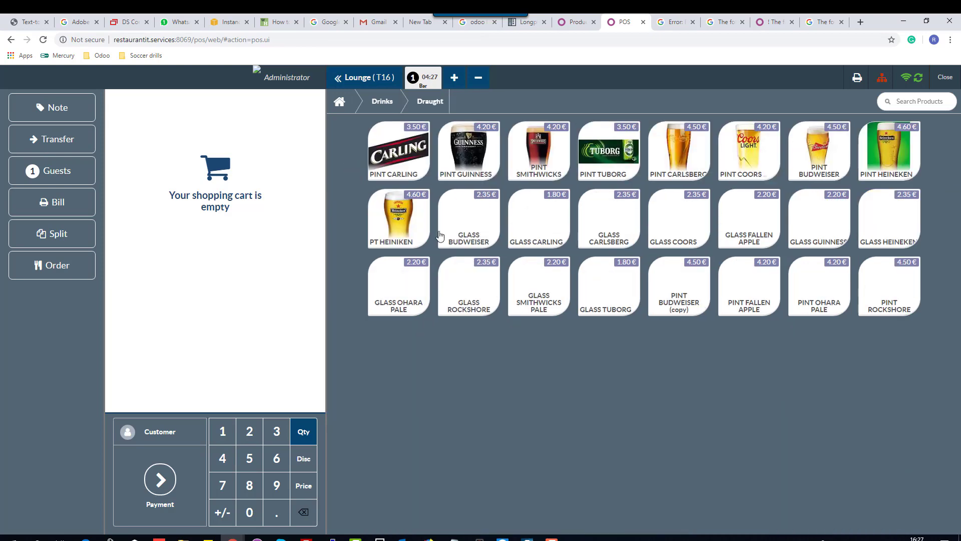
{"action": "left_click", "coordinate": [379, 103]}
{"action": "left_click", "coordinate": [451, 175]}
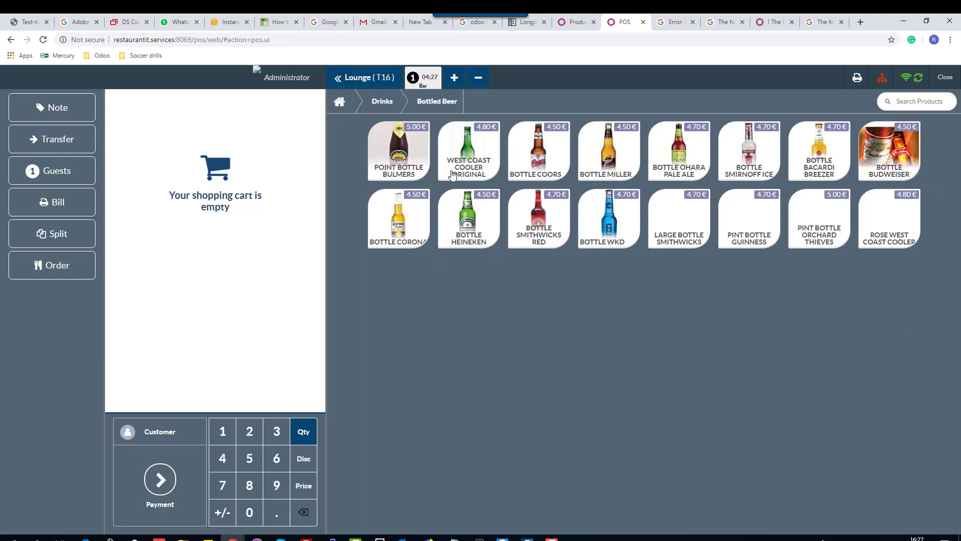
{"action": "left_click", "coordinate": [389, 113]}
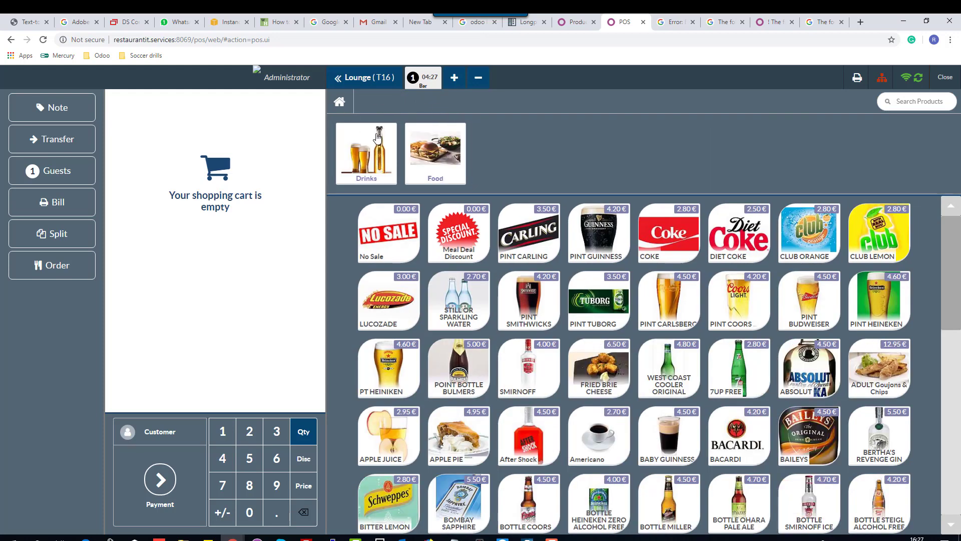
Step: Browse the Starters and Mains categories under Food and return to the home categories
{"action": "left_click", "coordinate": [428, 160]}
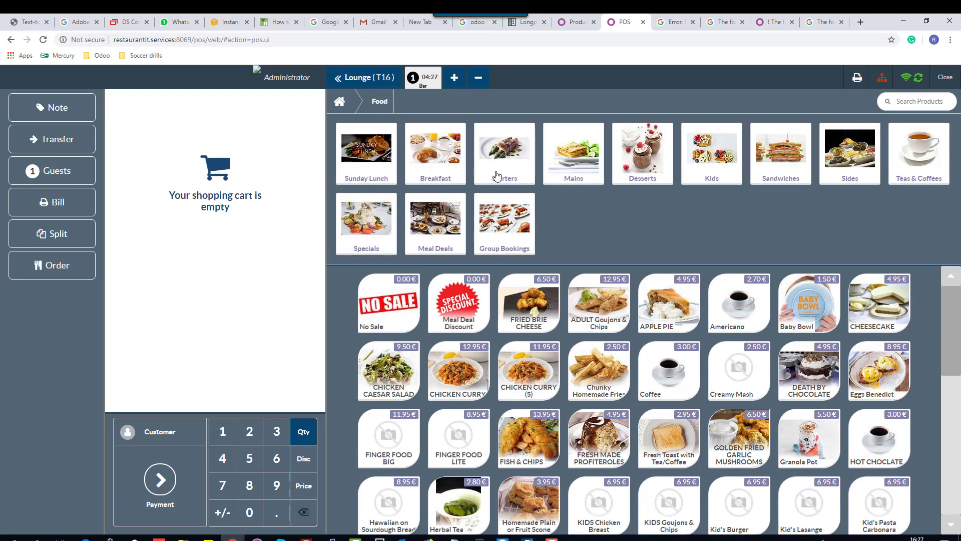
{"action": "left_click", "coordinate": [504, 168]}
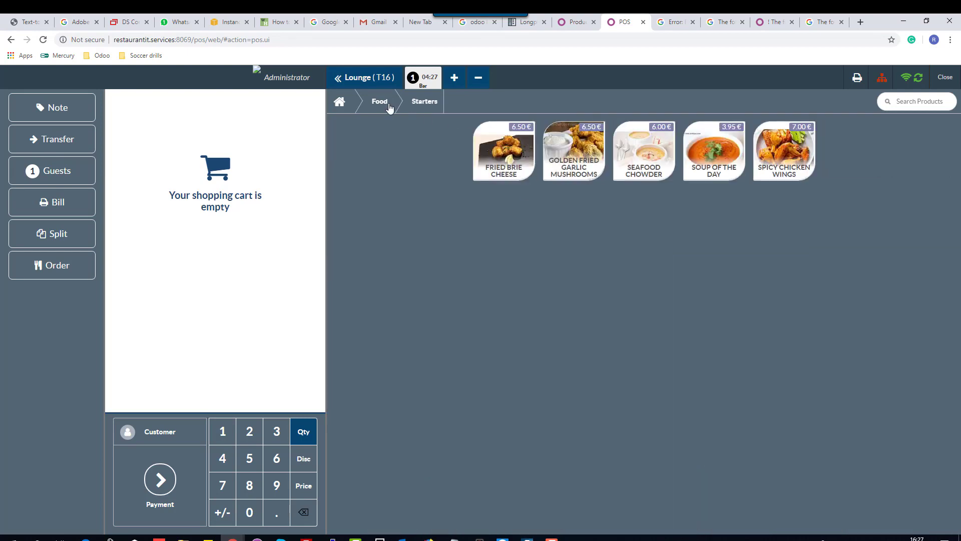
{"action": "left_click", "coordinate": [390, 106]}
{"action": "left_click", "coordinate": [594, 153]}
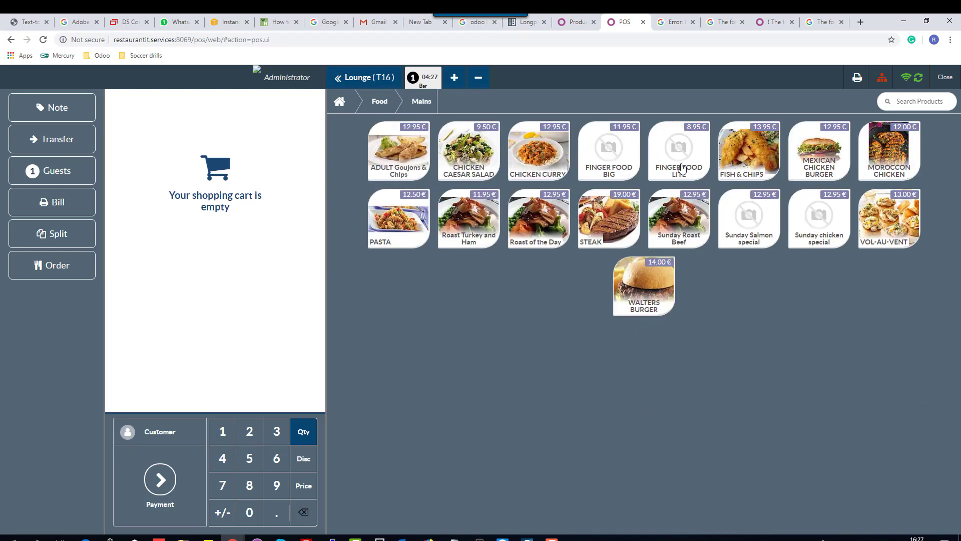
{"action": "left_click", "coordinate": [379, 103]}
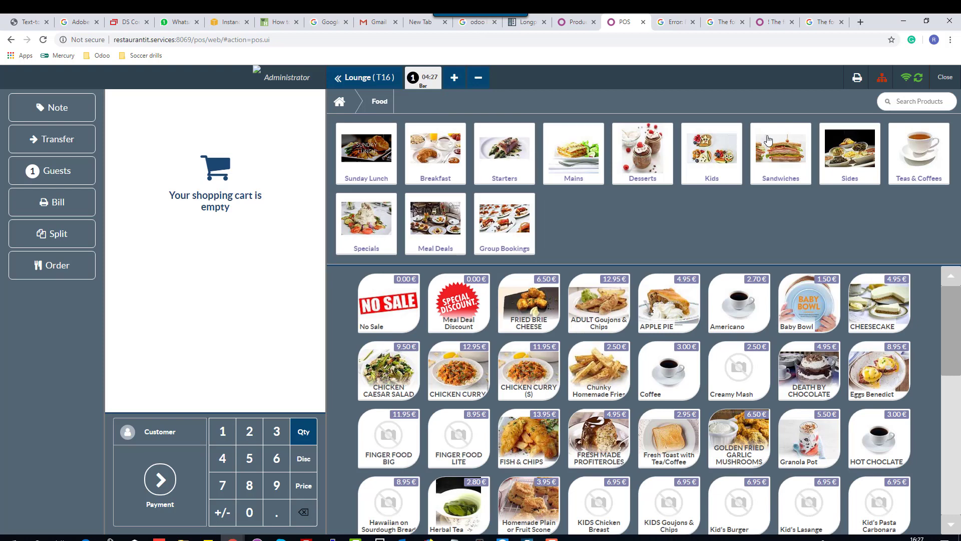
{"action": "left_click", "coordinate": [339, 101]}
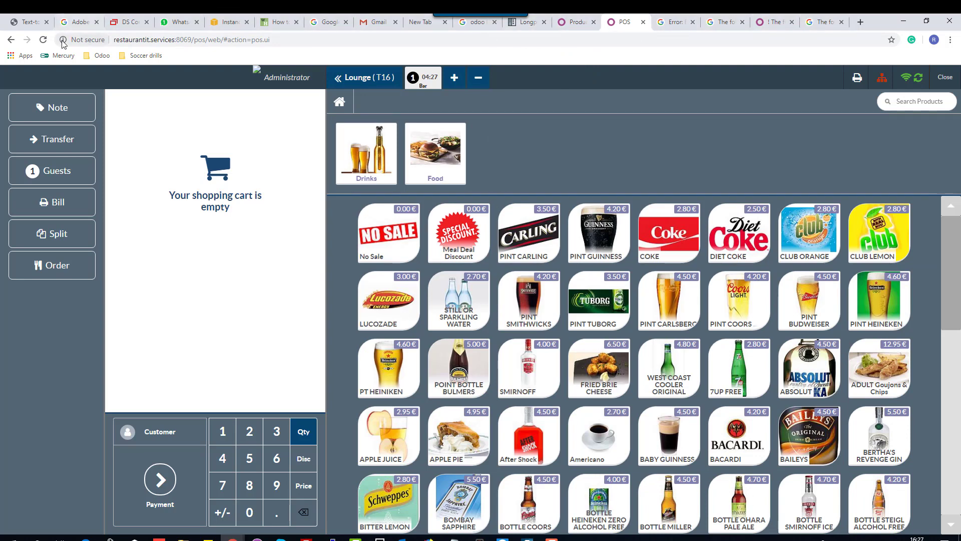
Step: Open the Point of Sale dashboard in a separate browser tab, view its sessions, and return to the POS order screen
{"action": "left_click", "coordinate": [583, 25]}
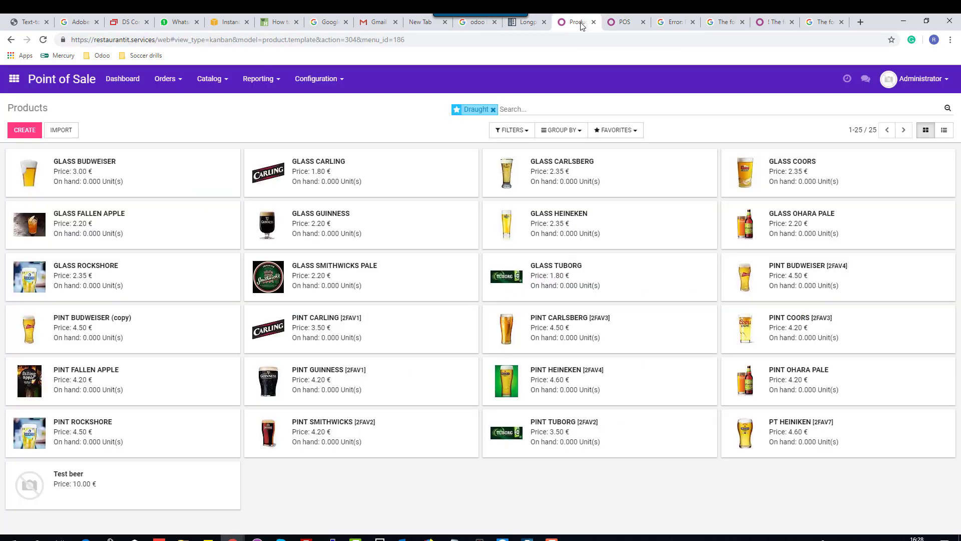
{"action": "left_click", "coordinate": [13, 83]}
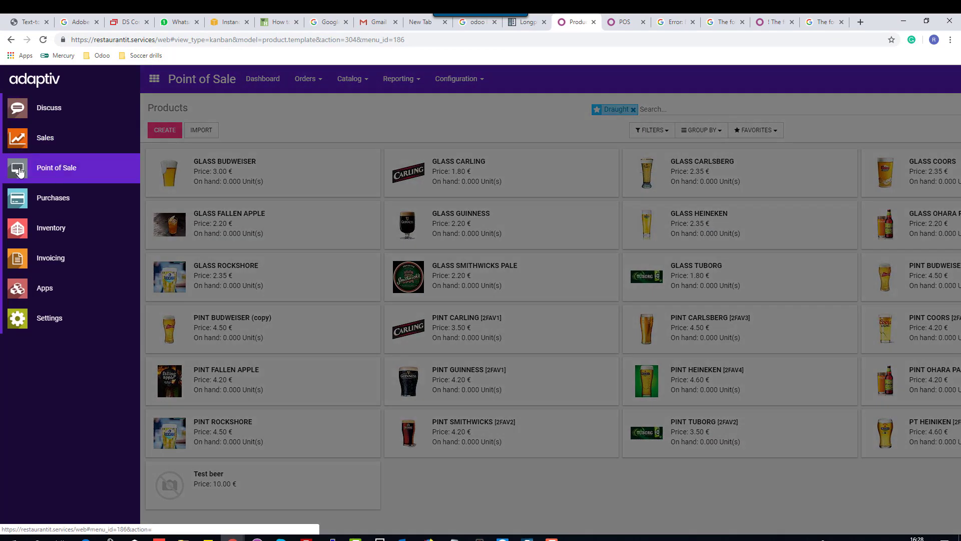
{"action": "right_click", "coordinate": [21, 171]}
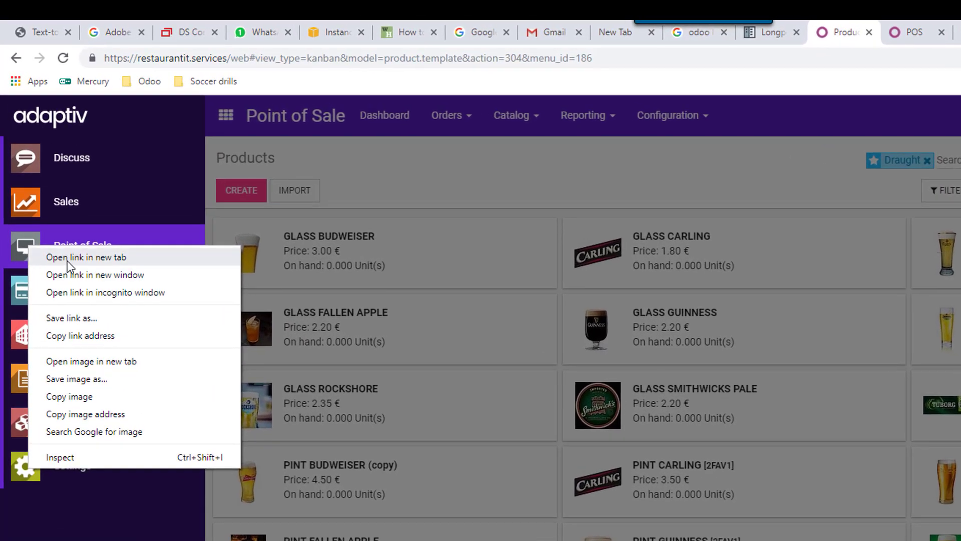
{"action": "left_click", "coordinate": [68, 257]}
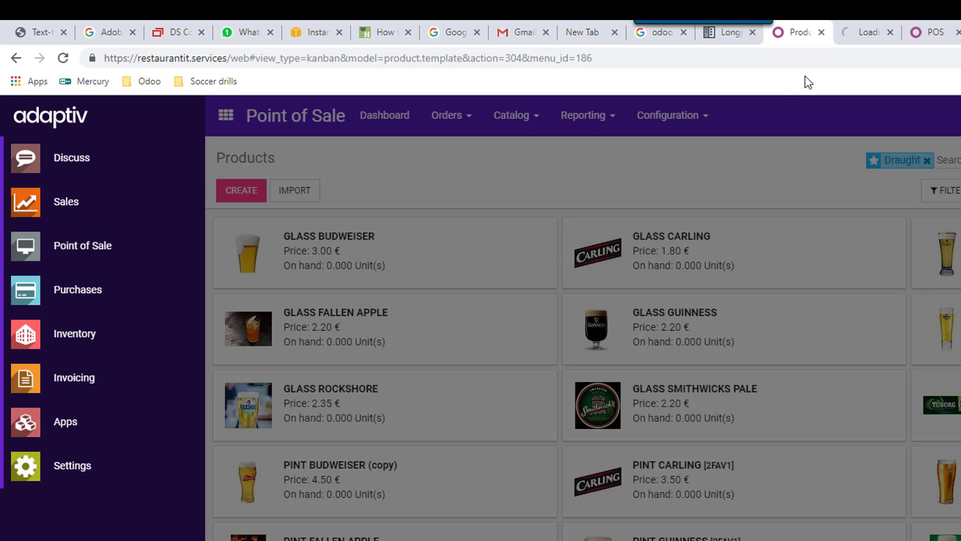
{"action": "left_click", "coordinate": [862, 35]}
{"action": "left_click", "coordinate": [793, 33]}
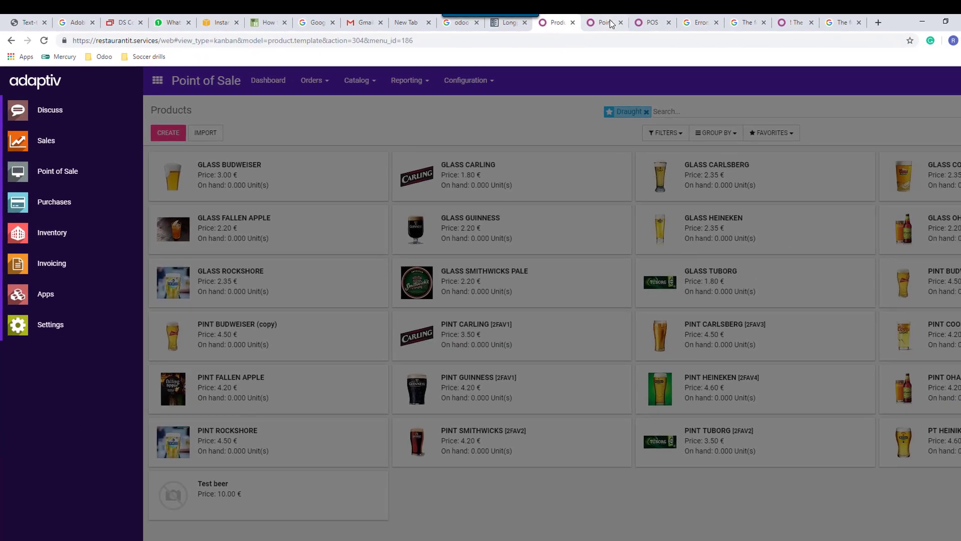
{"action": "left_click", "coordinate": [610, 21]}
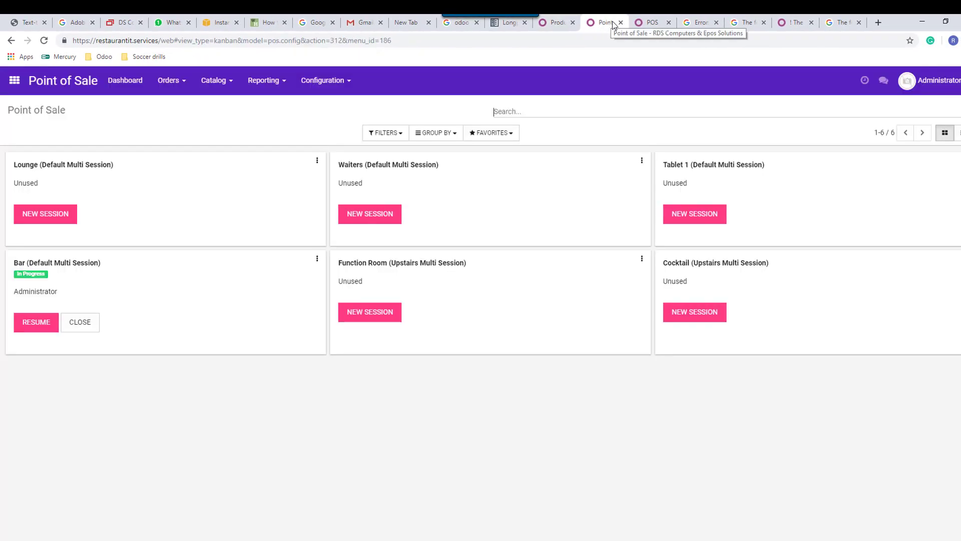
{"action": "left_click", "coordinate": [652, 25]}
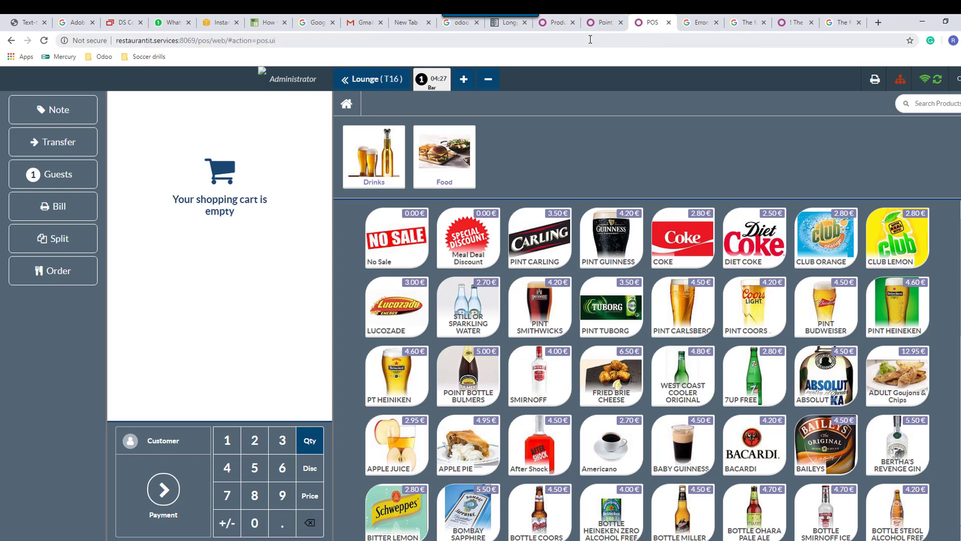
Step: Close the extra Point of Sale dashboard tab and return to the Draught products list with the app menu collapsed
{"action": "left_click", "coordinate": [557, 22]}
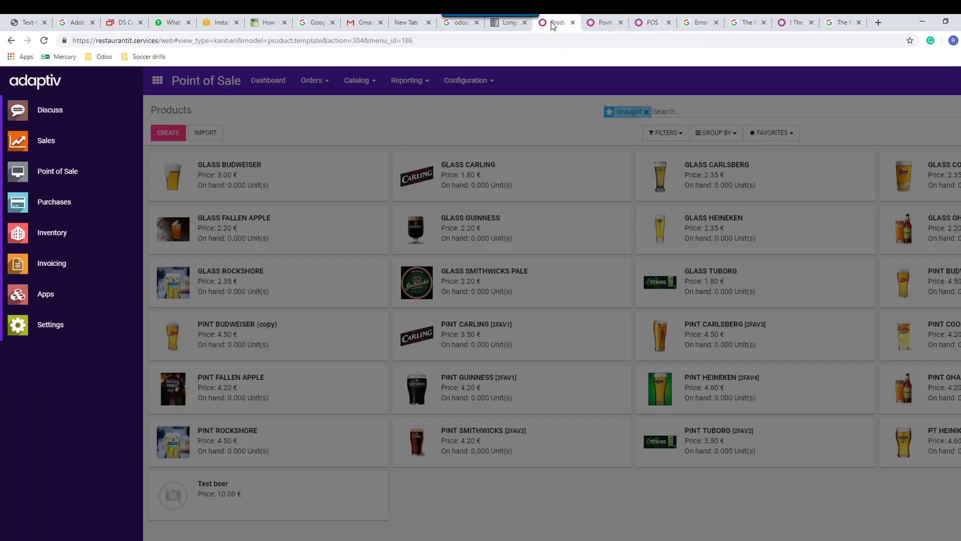
{"action": "left_click", "coordinate": [606, 22]}
{"action": "left_click", "coordinate": [620, 23]}
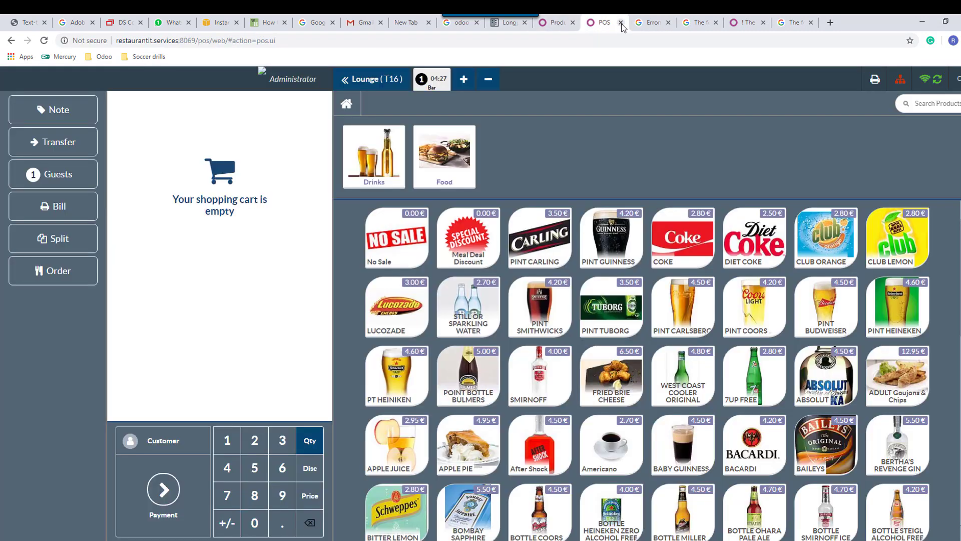
{"action": "left_click", "coordinate": [558, 26]}
{"action": "left_click", "coordinate": [584, 25]}
{"action": "left_click", "coordinate": [562, 23]}
{"action": "left_click", "coordinate": [603, 24]}
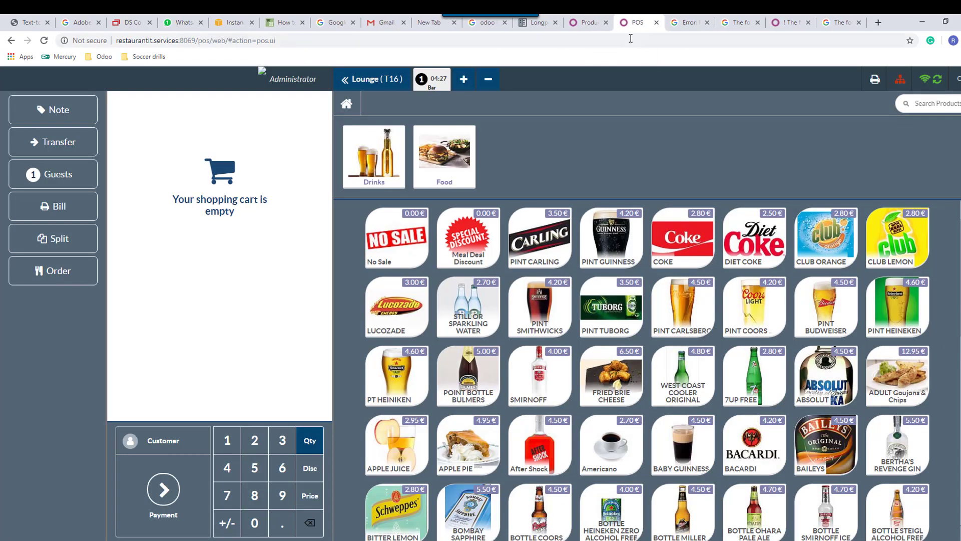
{"action": "left_click", "coordinate": [590, 25]}
{"action": "left_click", "coordinate": [295, 149]}
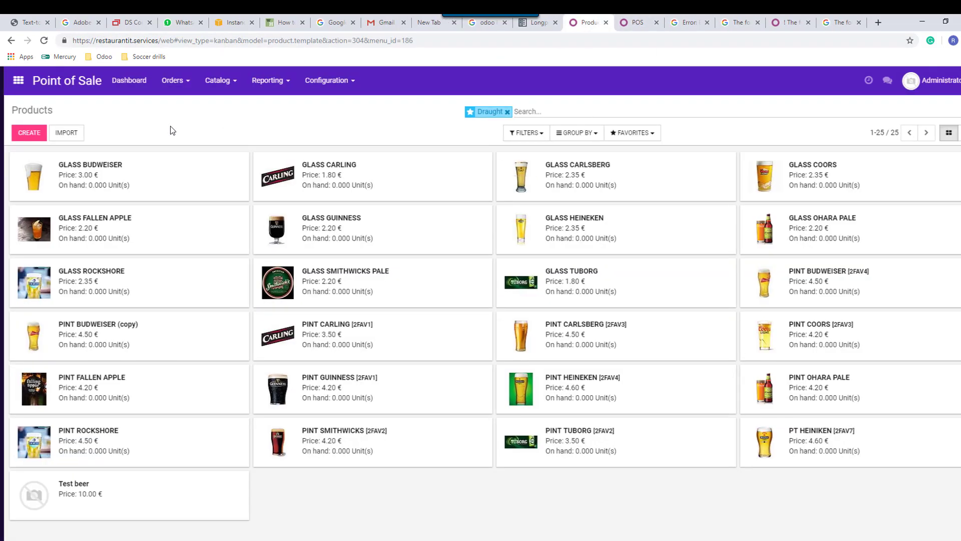
{"action": "left_click", "coordinate": [632, 22]}
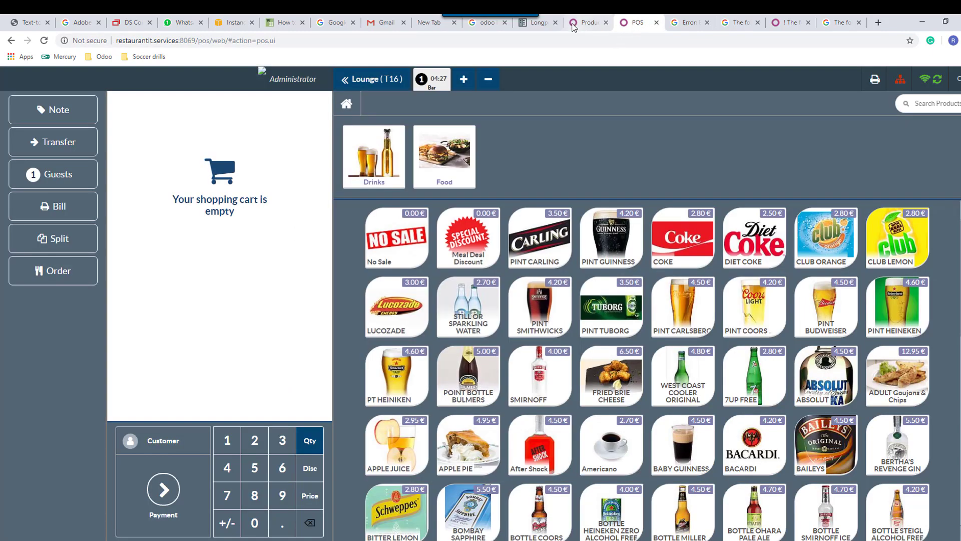
{"action": "left_click", "coordinate": [584, 19]}
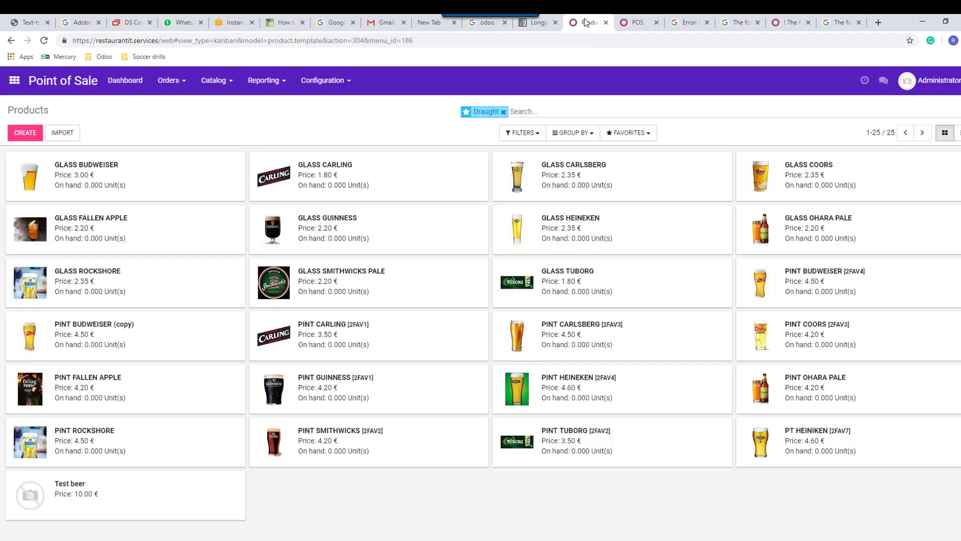
Step: Start a new product record and name it Test Draught
{"action": "left_click", "coordinate": [21, 134]}
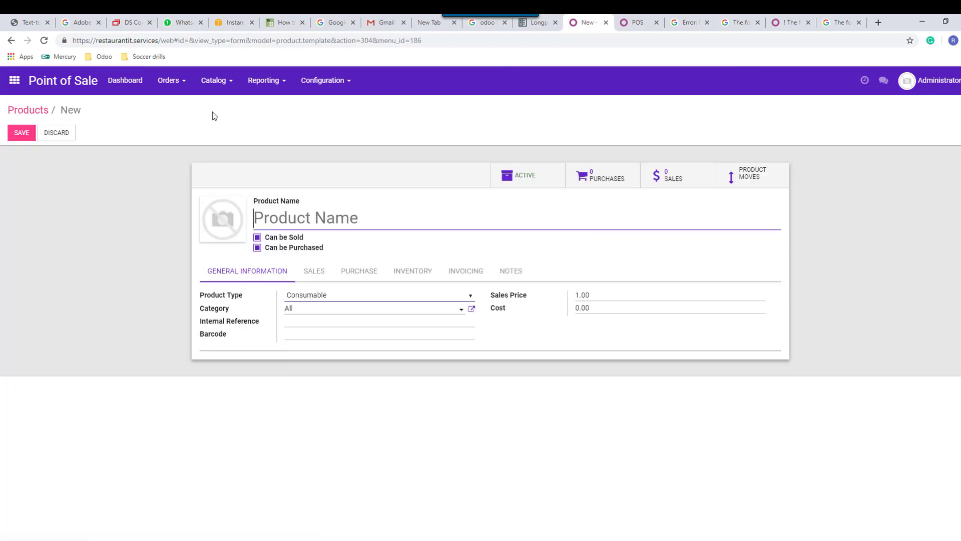
{"action": "left_click", "coordinate": [274, 203]}
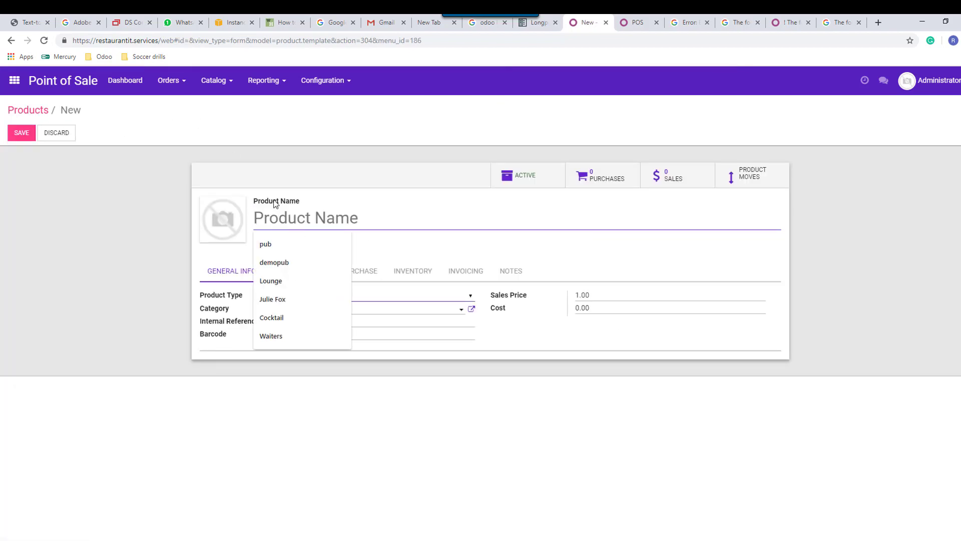
{"action": "type", "text": "Test Draught"}
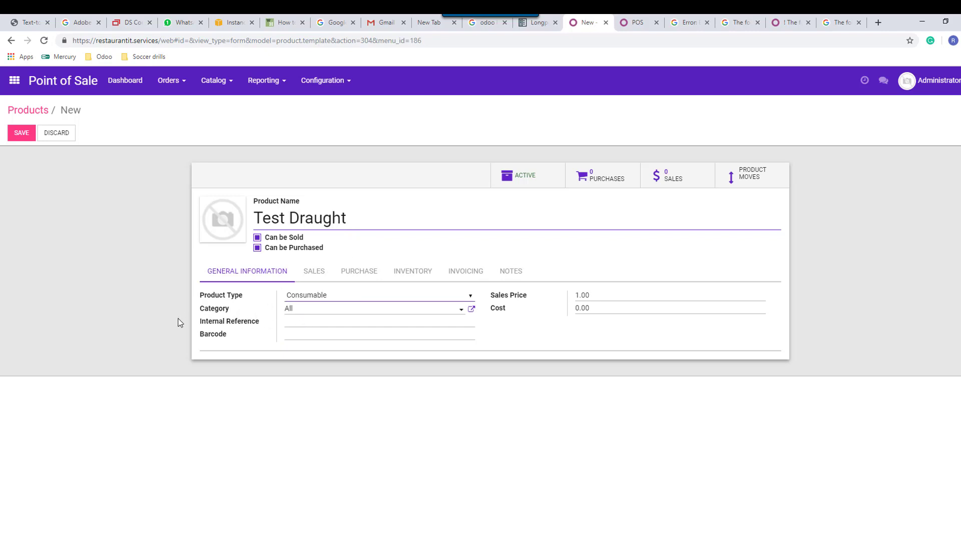
Step: Try test as a new category name for the product and clear the entry
{"action": "left_click", "coordinate": [328, 309]}
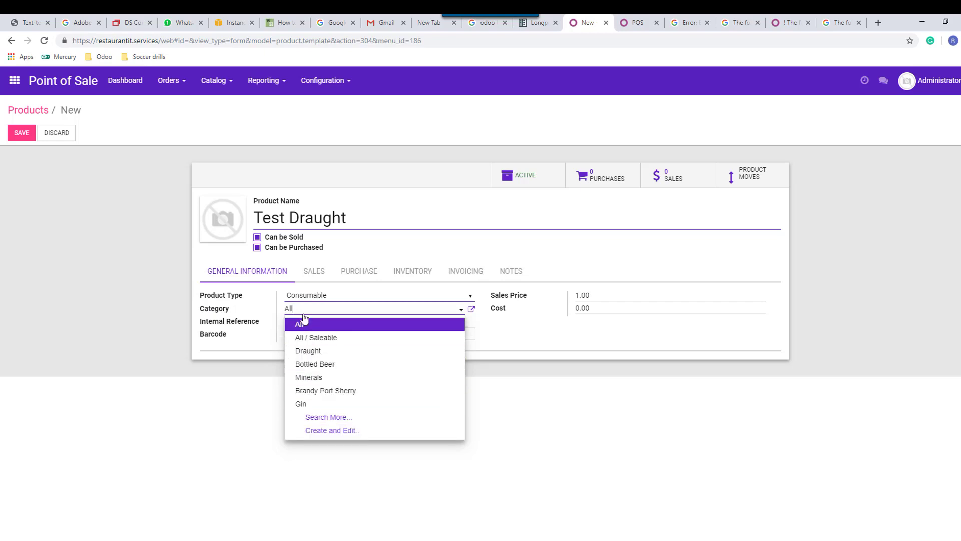
{"action": "left_click_drag", "start_coordinate": [301, 310], "coordinate": [273, 311]}
{"action": "type", "text": "test"}
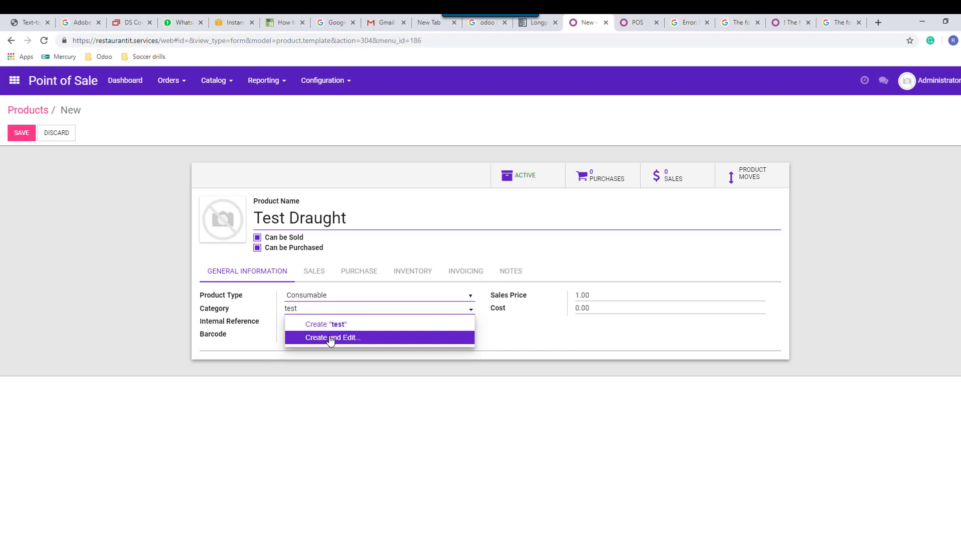
{"action": "left_click_drag", "start_coordinate": [303, 309], "coordinate": [271, 307]}
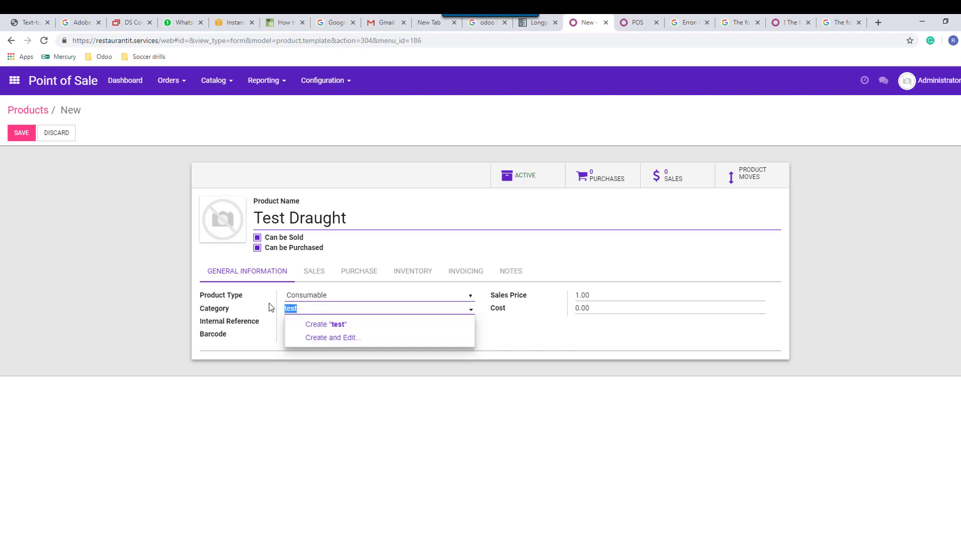
{"action": "key", "text": "BackSpace"}
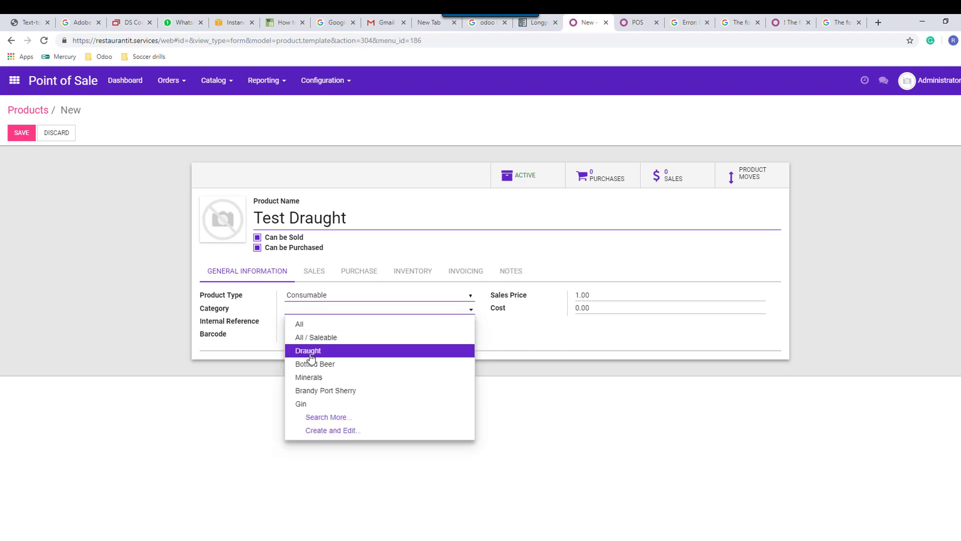
Step: Set the product's category to Draught and place the cursor in its Internal Reference
{"action": "left_click", "coordinate": [310, 353]}
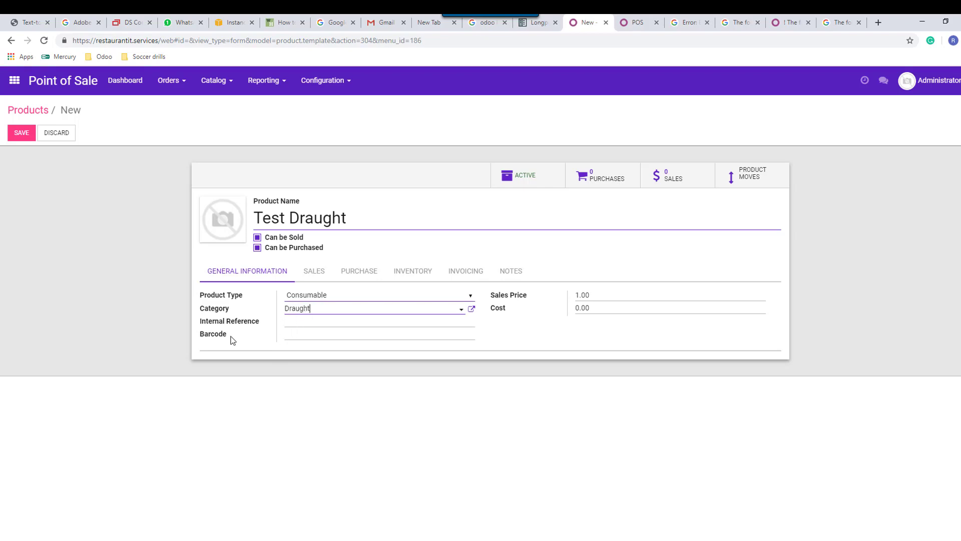
{"action": "left_click", "coordinate": [292, 325]}
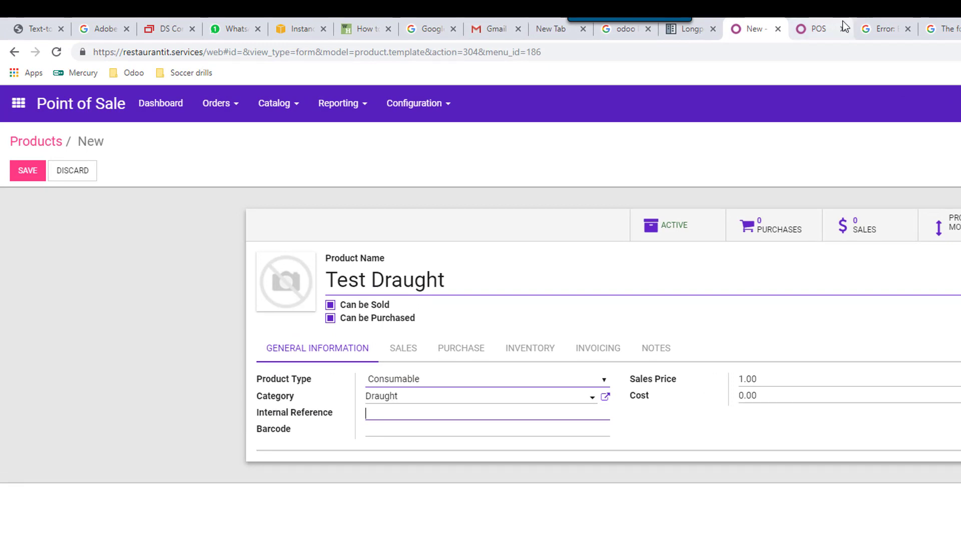
Step: Unlock the POS session to look at its home screen products, and return to the new product form
{"action": "left_click", "coordinate": [817, 30]}
{"action": "left_click", "coordinate": [622, 359]}
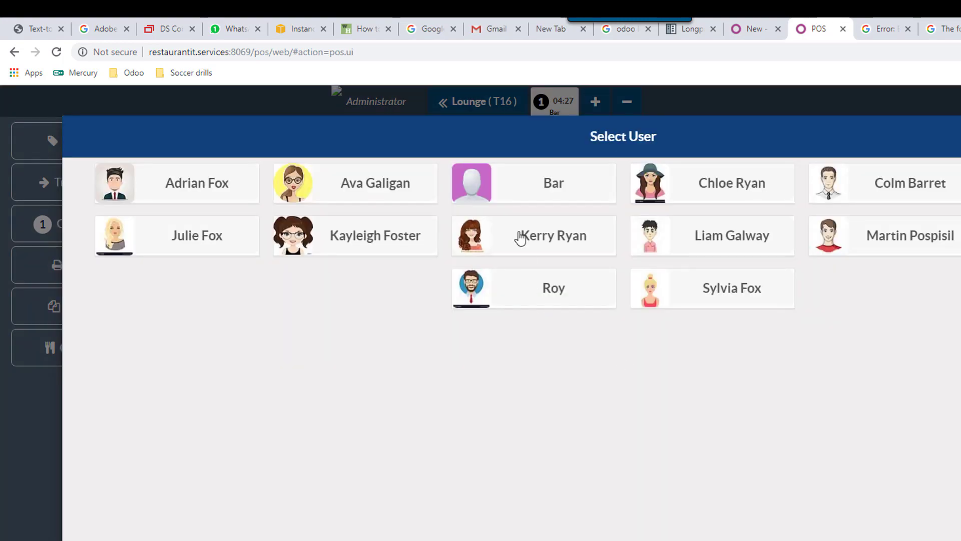
{"action": "left_click", "coordinate": [528, 199]}
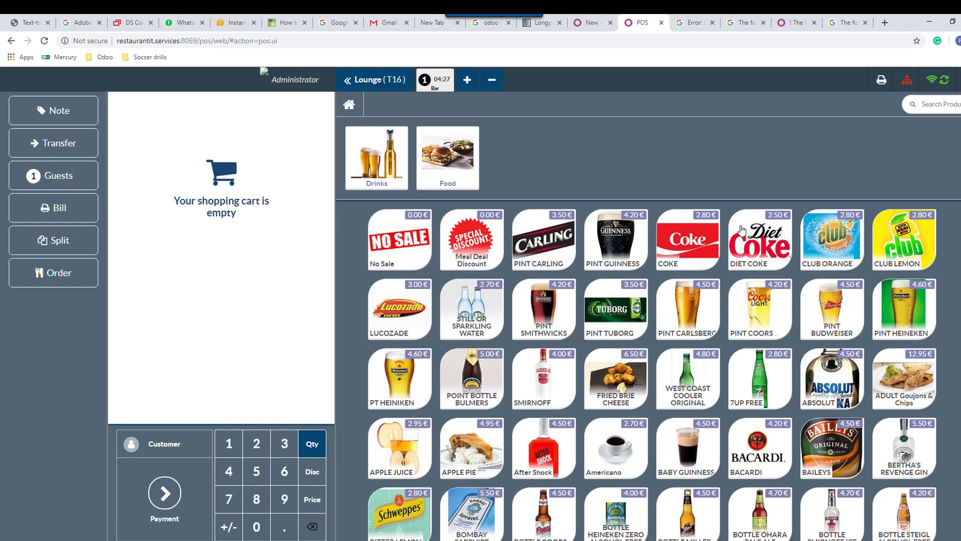
{"action": "left_click", "coordinate": [591, 23]}
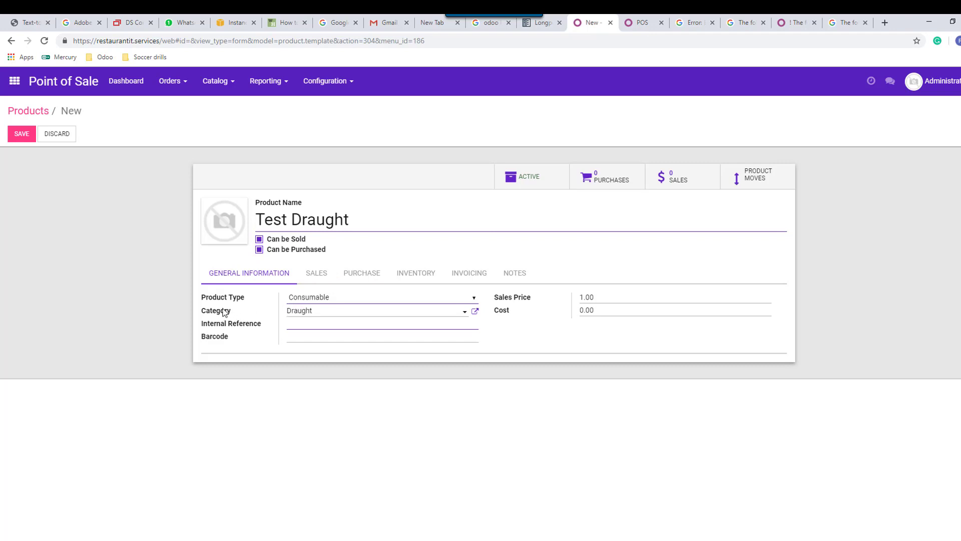
Step: Open the new product's sales settings and look at the top-level categories in the POS session
{"action": "mouse_move", "coordinate": [221, 314]}
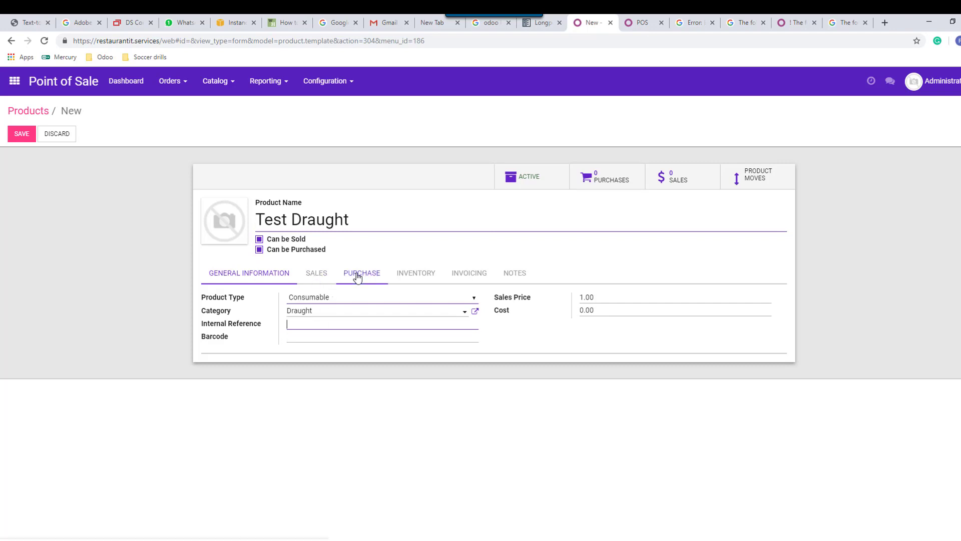
{"action": "left_click", "coordinate": [317, 276]}
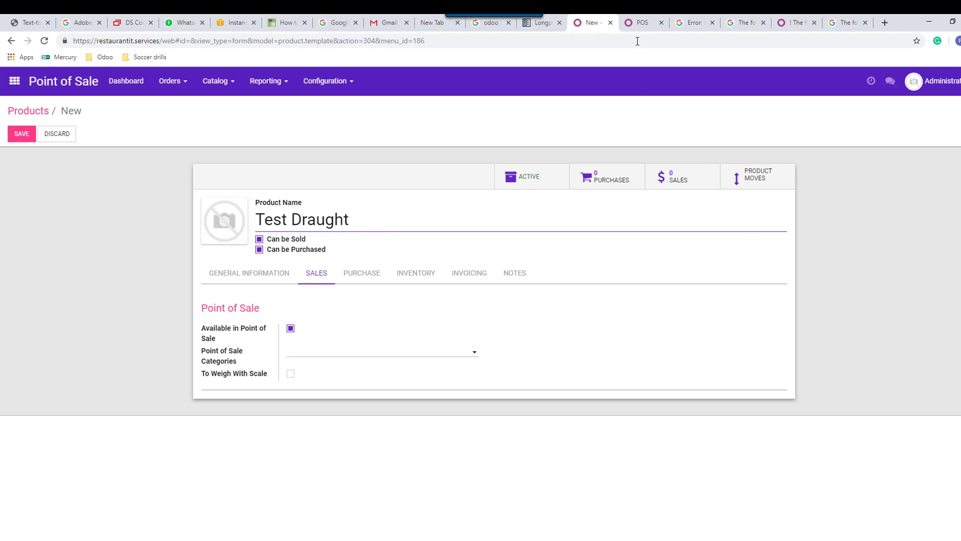
{"action": "left_click", "coordinate": [643, 23]}
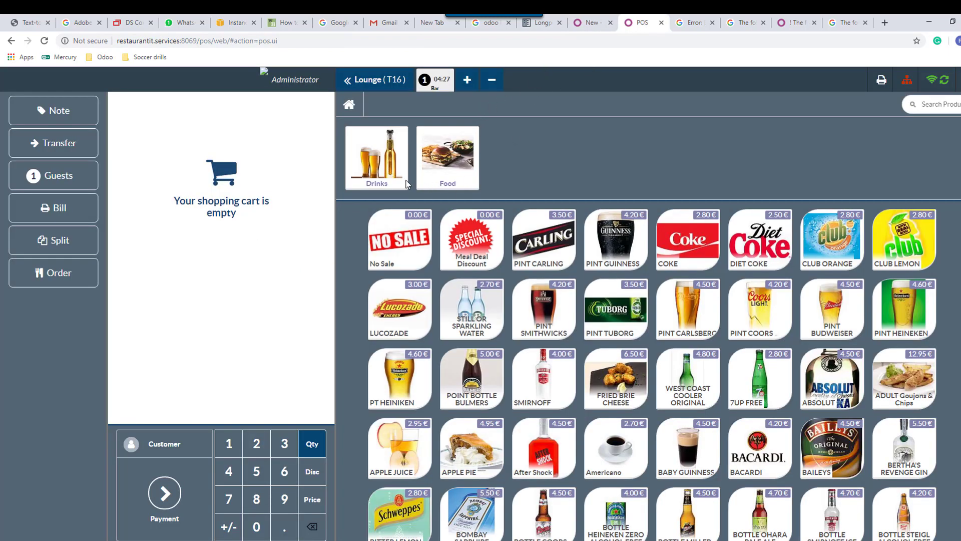
{"action": "left_click", "coordinate": [589, 21]}
Step: Search the Point of Sale categories for drinks and assign the Drinks category to the product
{"action": "left_click", "coordinate": [394, 356]}
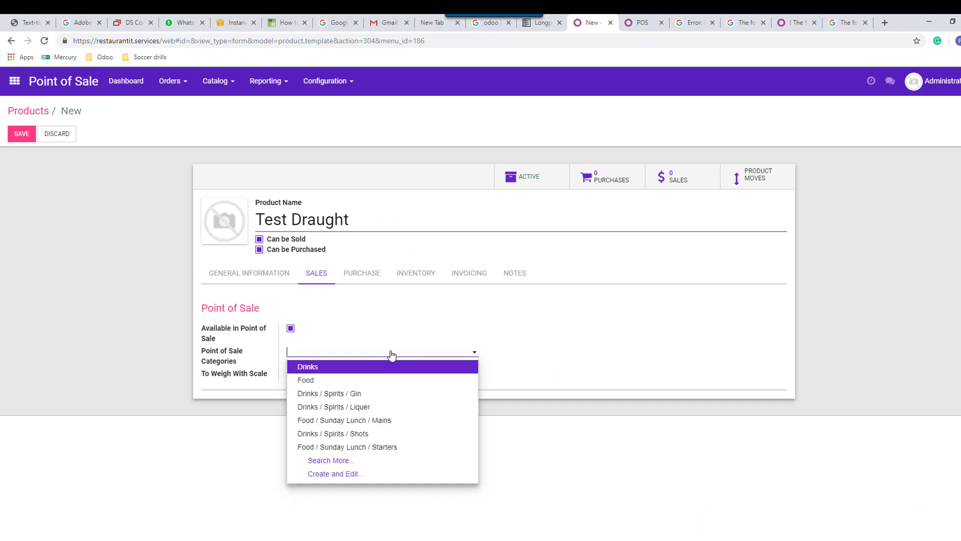
{"action": "left_click", "coordinate": [325, 462]}
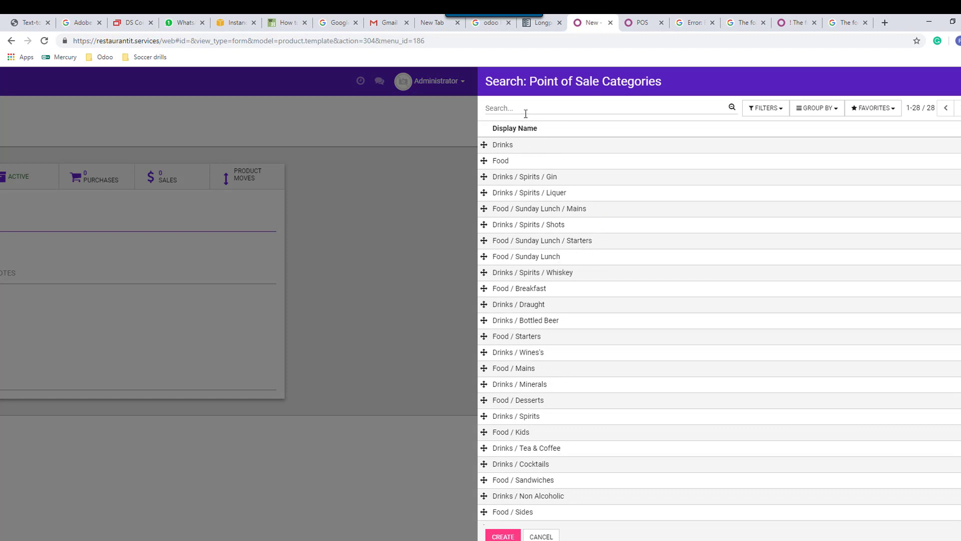
{"action": "type", "text": "drinks"}
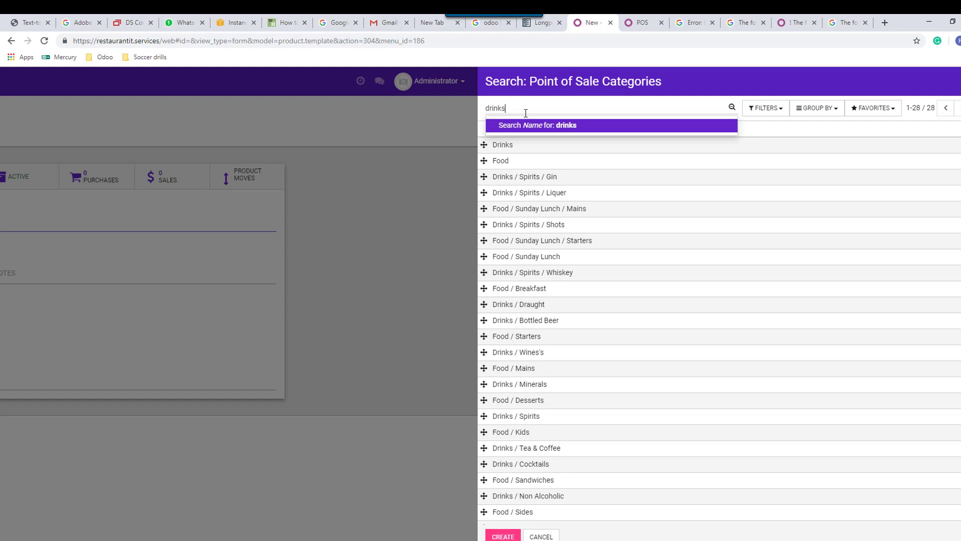
{"action": "key", "text": "Return"}
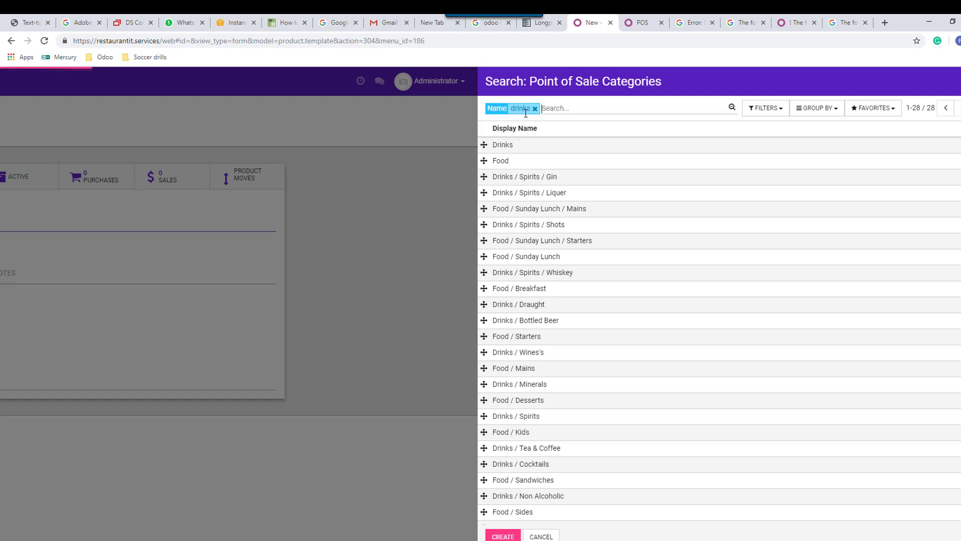
{"action": "left_click", "coordinate": [502, 145]}
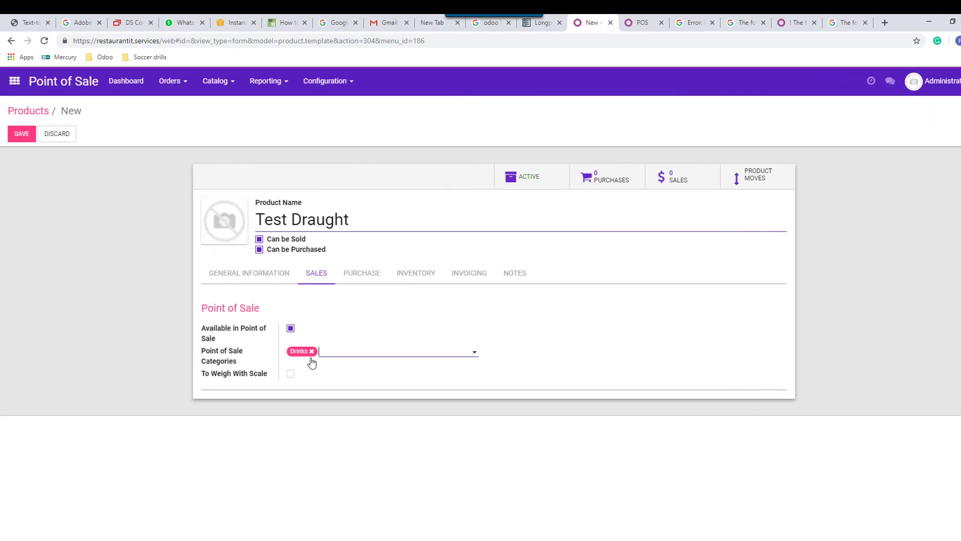
Step: Replace the product's Drinks POS category with Drinks / Draught and save the product
{"action": "left_click", "coordinate": [346, 352]}
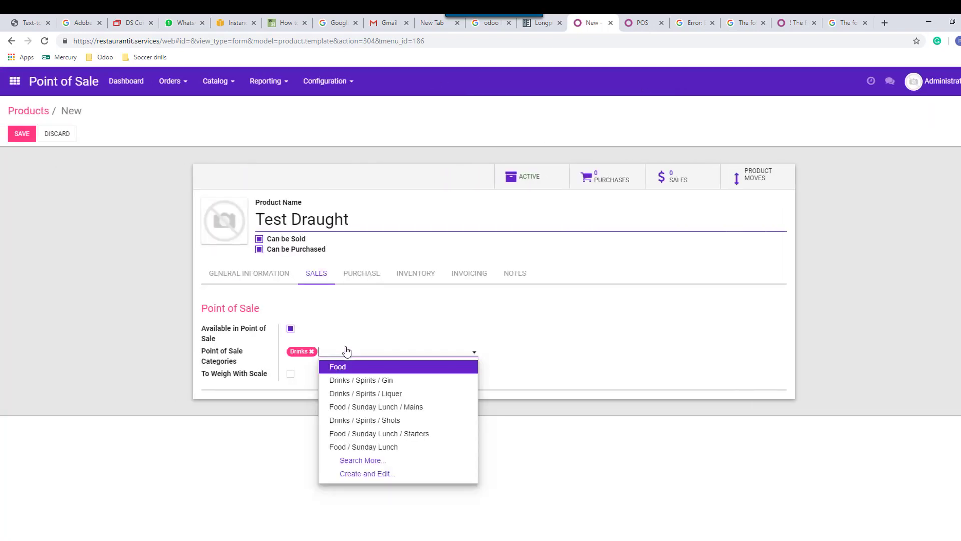
{"action": "type", "text": "Dr"}
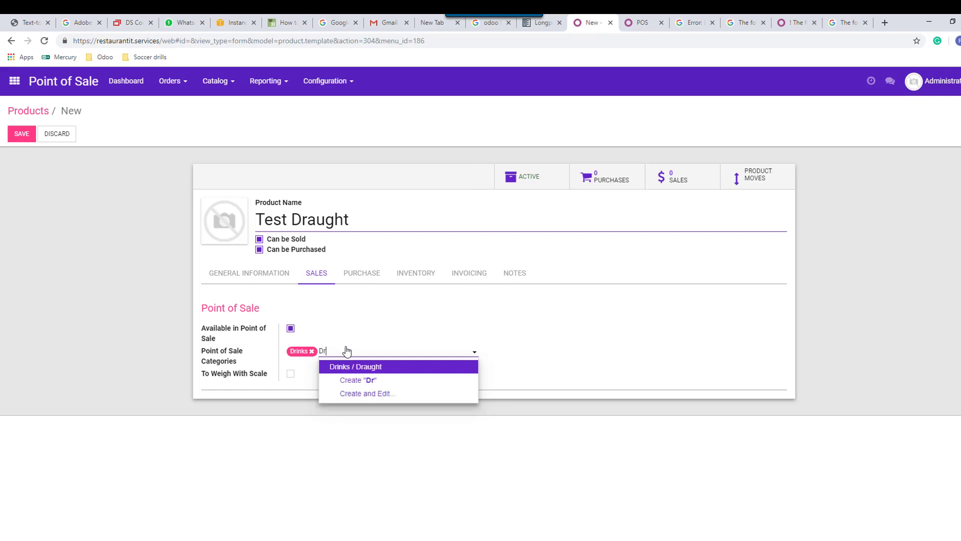
{"action": "left_click", "coordinate": [346, 367]}
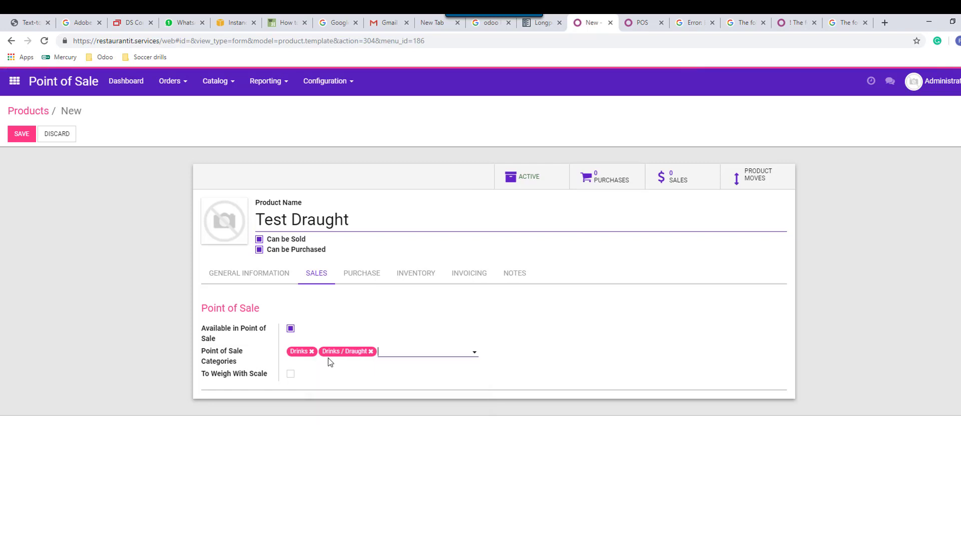
{"action": "left_click", "coordinate": [312, 351]}
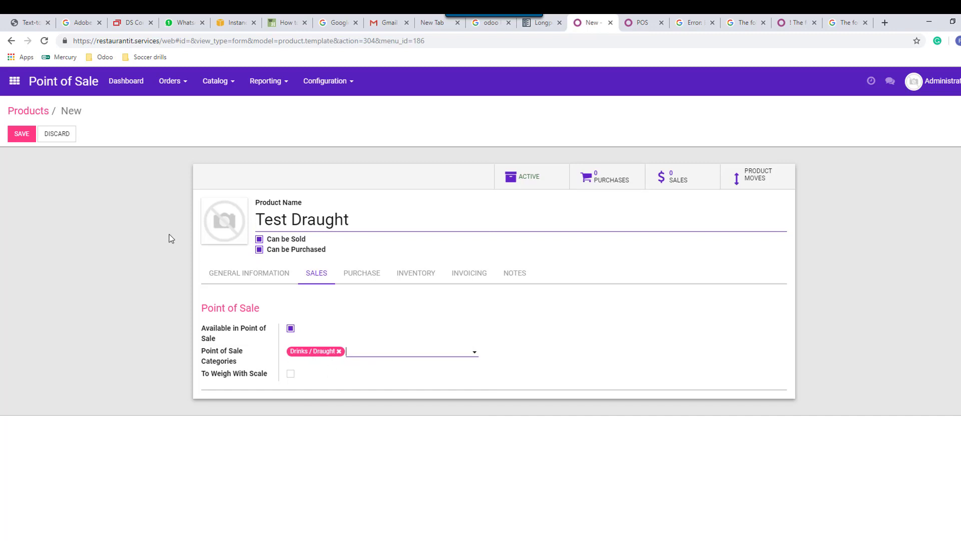
{"action": "left_click", "coordinate": [21, 133]}
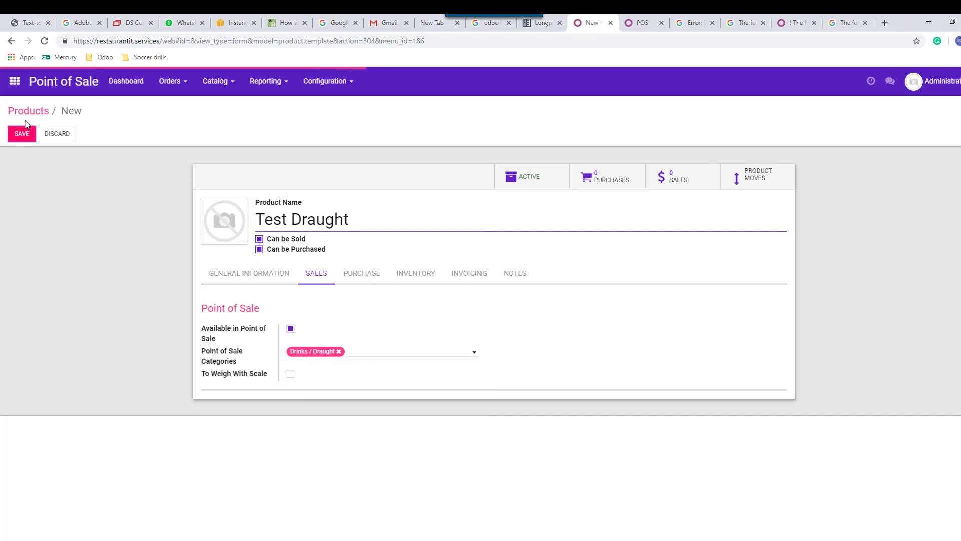
Step: Set the Test Draught product's sales price to 5.00 € and save it
{"action": "left_click", "coordinate": [237, 265]}
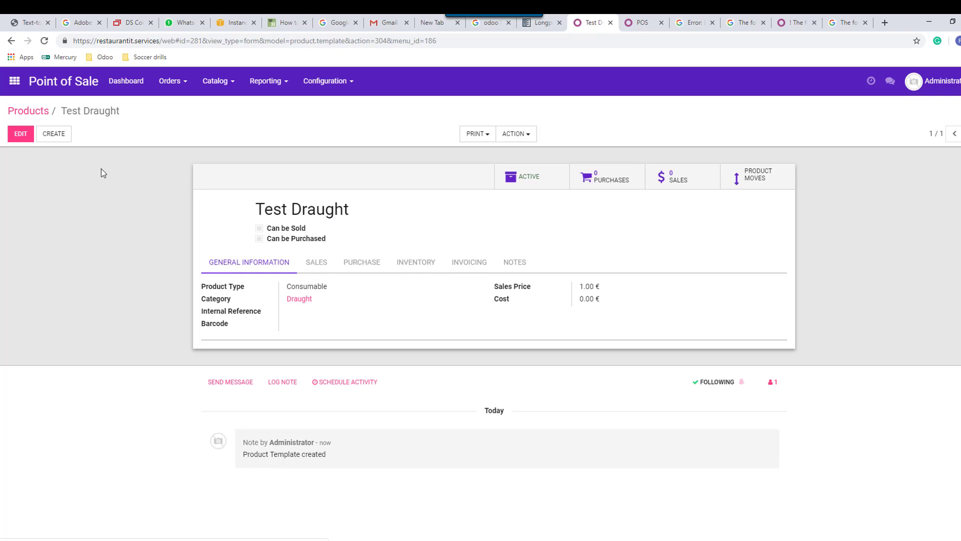
{"action": "left_click", "coordinate": [21, 133]}
{"action": "left_click_drag", "start_coordinate": [619, 296], "coordinate": [587, 297]}
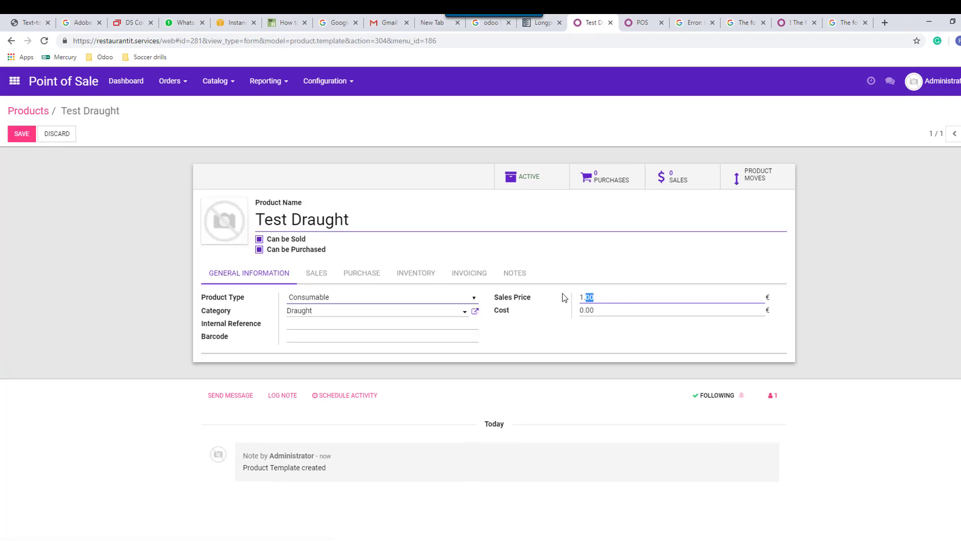
{"action": "type", "text": "5."}
{"action": "left_click", "coordinate": [10, 136]}
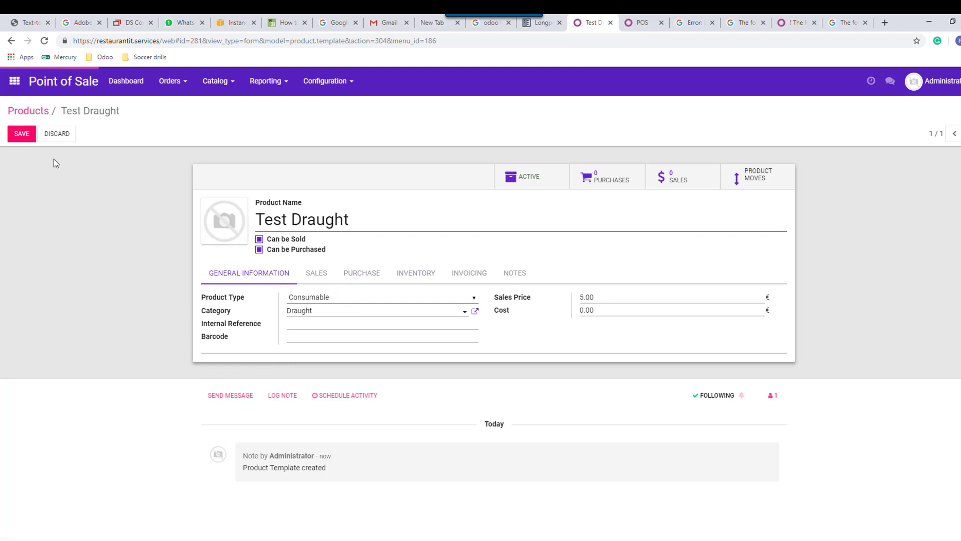
Step: Switch to the POS session, unlock it and reload it to fetch the new product
{"action": "left_click", "coordinate": [635, 24]}
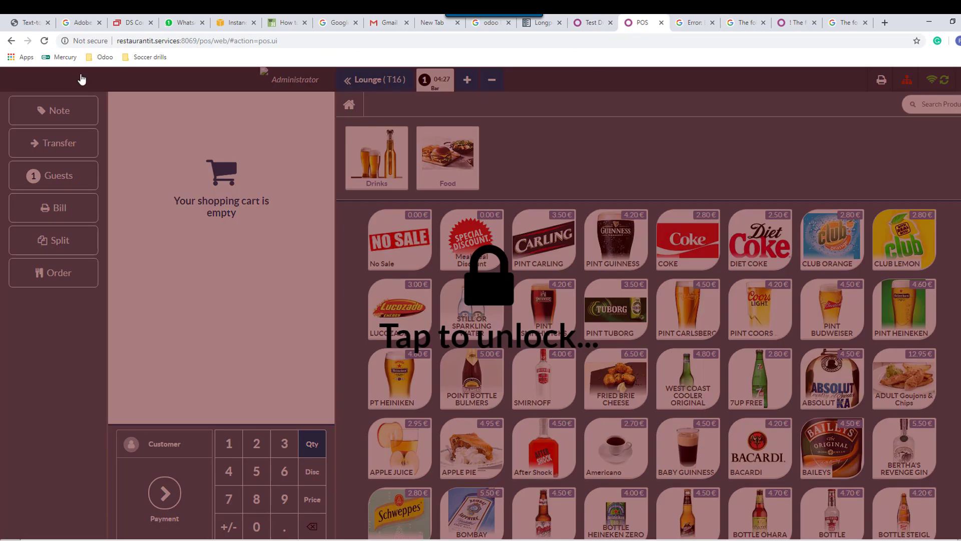
{"action": "left_click", "coordinate": [460, 279]}
{"action": "left_click", "coordinate": [273, 151]}
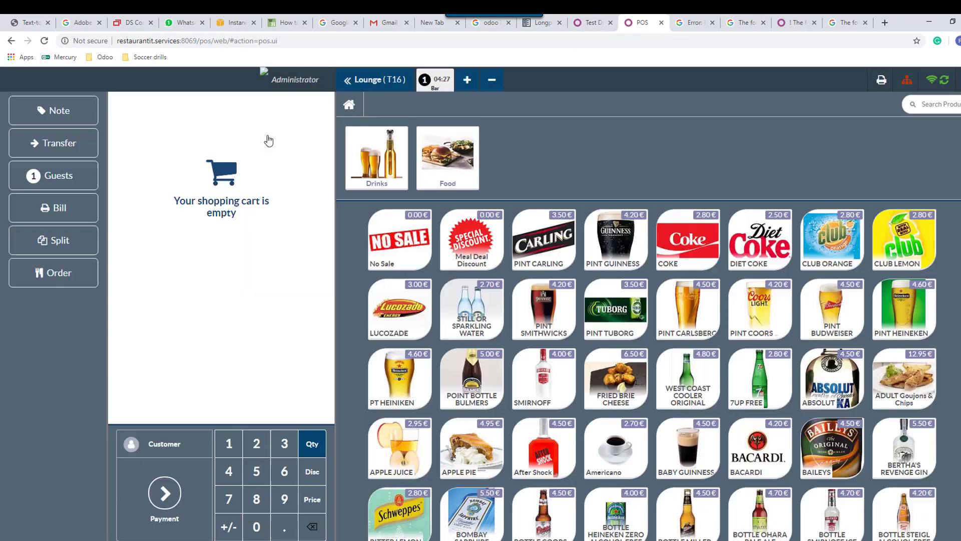
{"action": "left_click", "coordinate": [44, 41]}
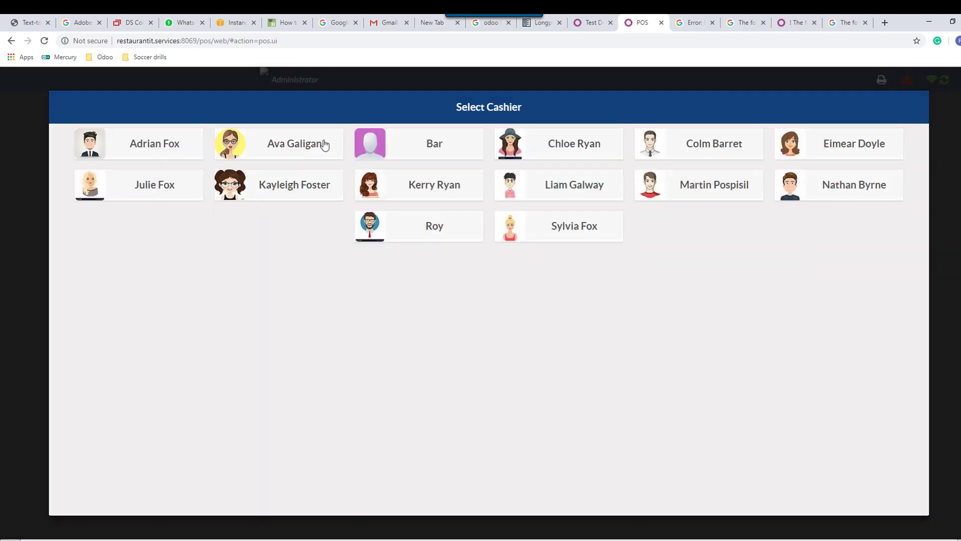
Step: Select a cashier, open Lounge table T17 and display the products under Drinks / Draught
{"action": "left_click", "coordinate": [322, 144]}
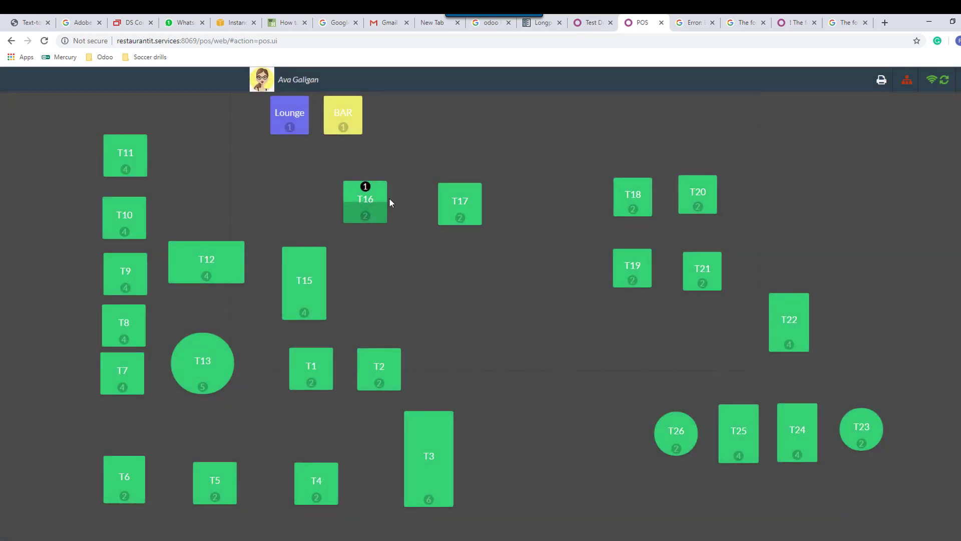
{"action": "left_click", "coordinate": [452, 207]}
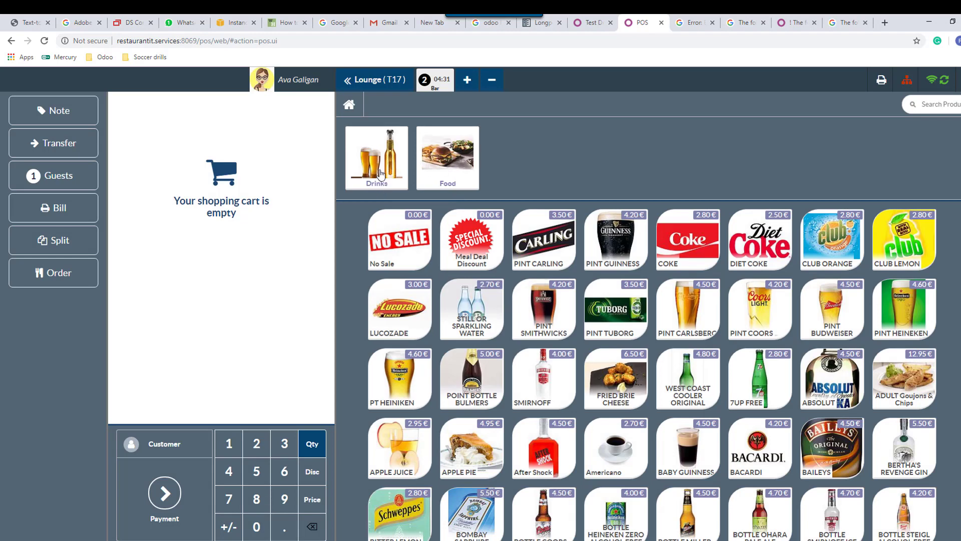
{"action": "left_click", "coordinate": [379, 170]}
{"action": "left_click", "coordinate": [390, 186]}
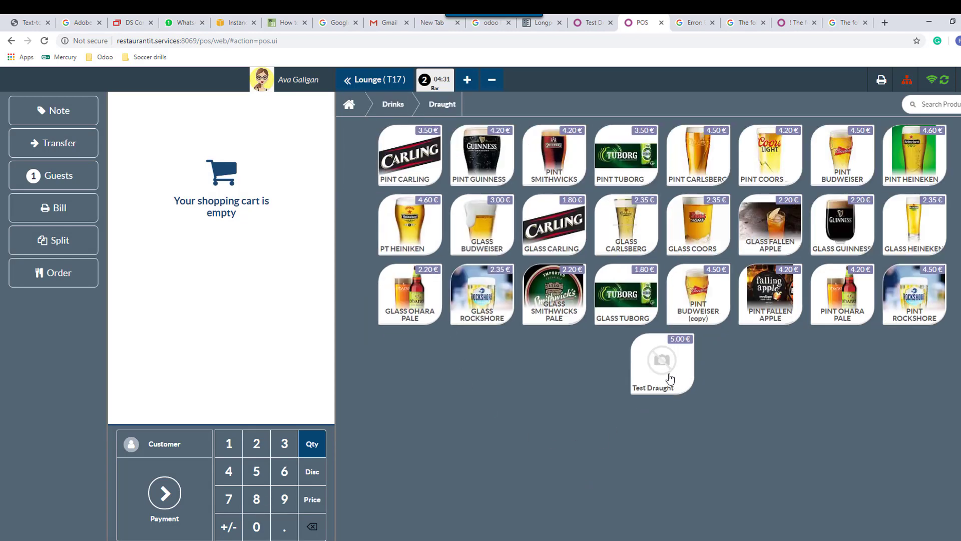
Step: Return to the Test Draught record and check its Point of Sale Categories in the sales settings
{"action": "left_click", "coordinate": [592, 23]}
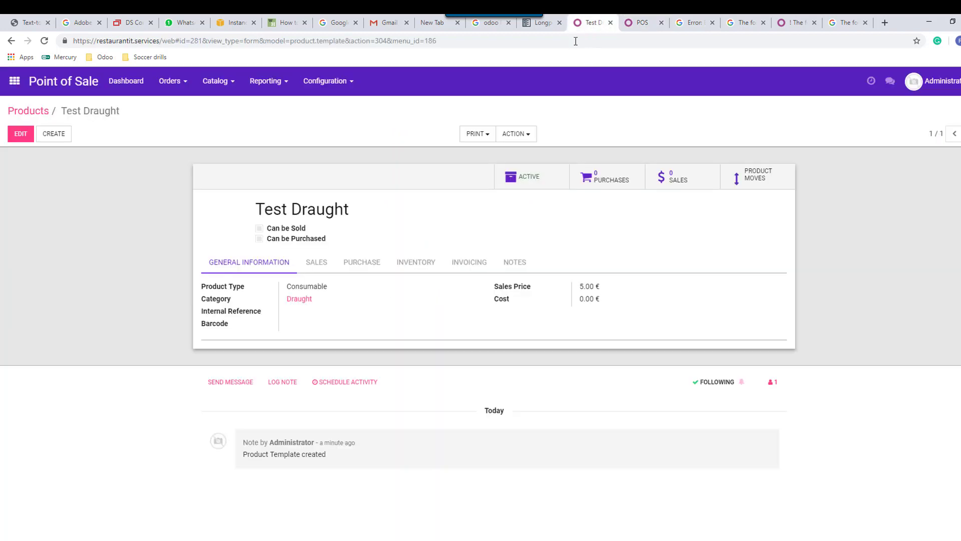
{"action": "left_click", "coordinate": [316, 263]}
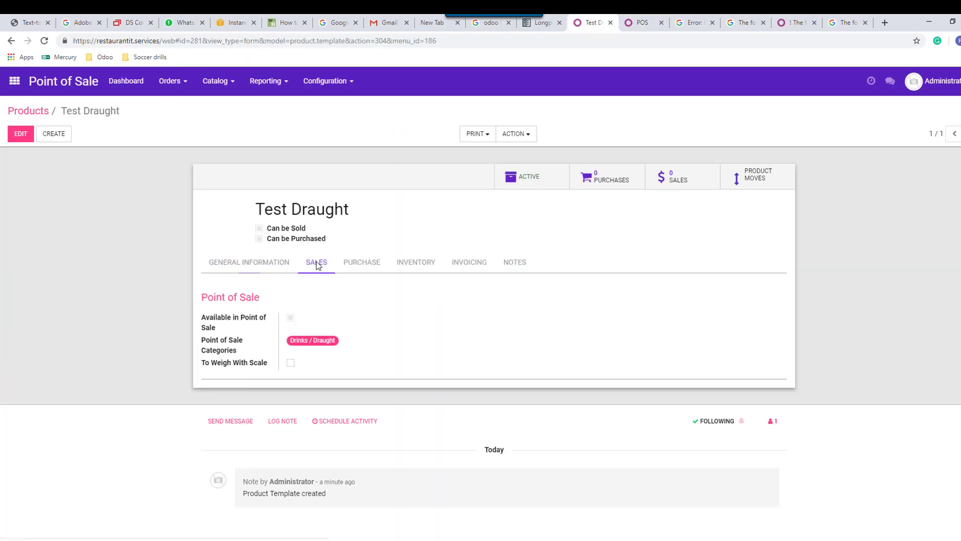
{"action": "mouse_move", "coordinate": [201, 340]}
{"action": "left_mouse_down"}
{"action": "mouse_move", "coordinate": [237, 348]}
{"action": "mouse_move", "coordinate": [216, 343]}
{"action": "left_mouse_up"}
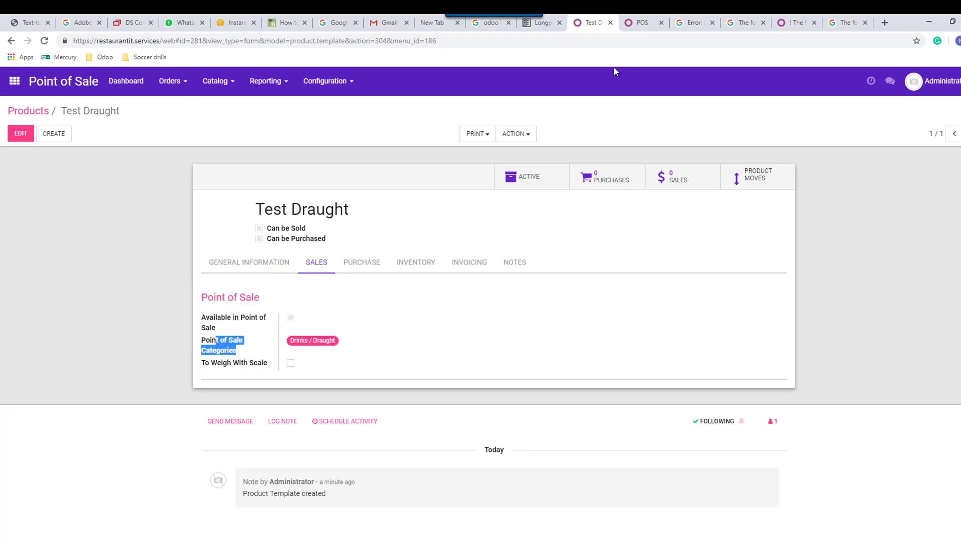
Step: Look through the POS session's home and Drinks levels and compare them with the product's Point of Sale category
{"action": "left_click", "coordinate": [642, 22]}
{"action": "left_click", "coordinate": [393, 104]}
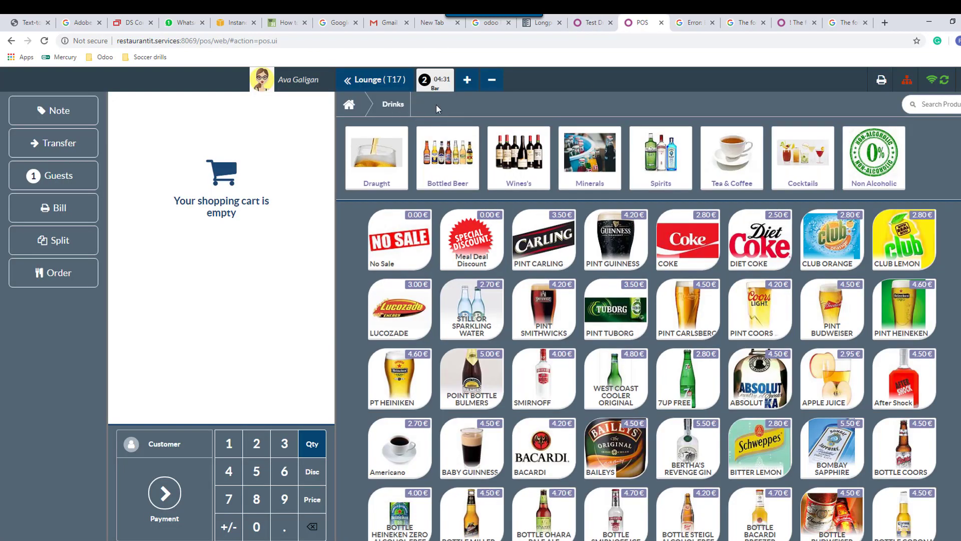
{"action": "left_click", "coordinate": [357, 105]}
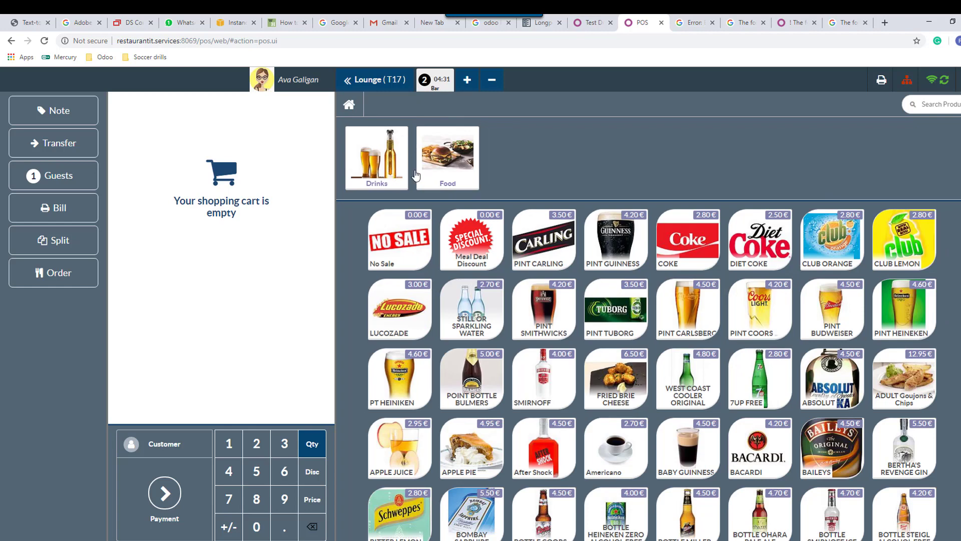
{"action": "left_click", "coordinate": [386, 173]}
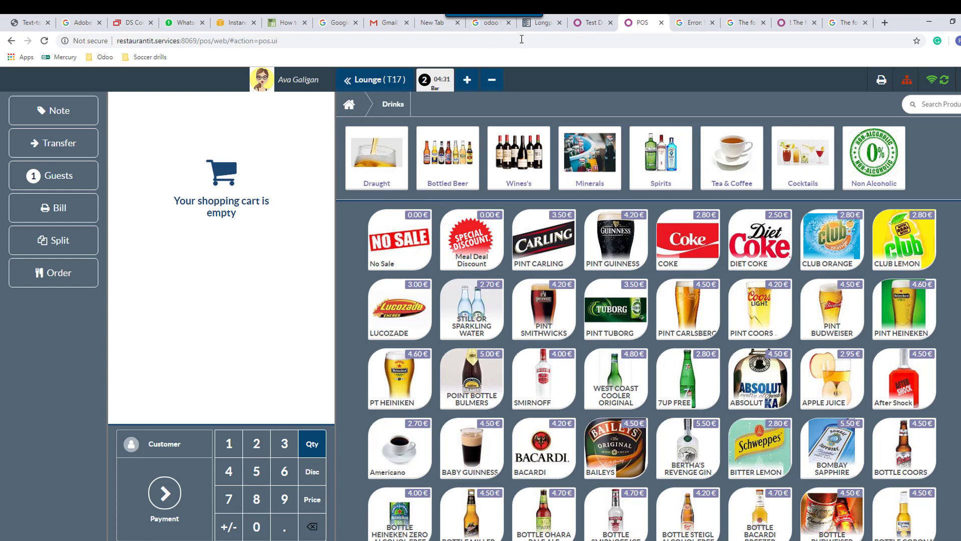
{"action": "left_click", "coordinate": [592, 22]}
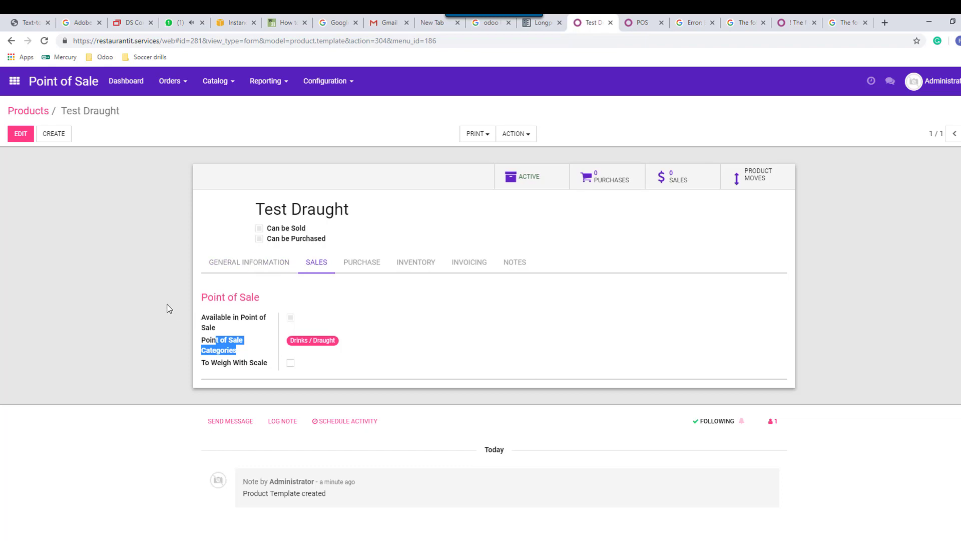
{"action": "left_click", "coordinate": [153, 293]}
{"action": "left_click", "coordinate": [640, 28]}
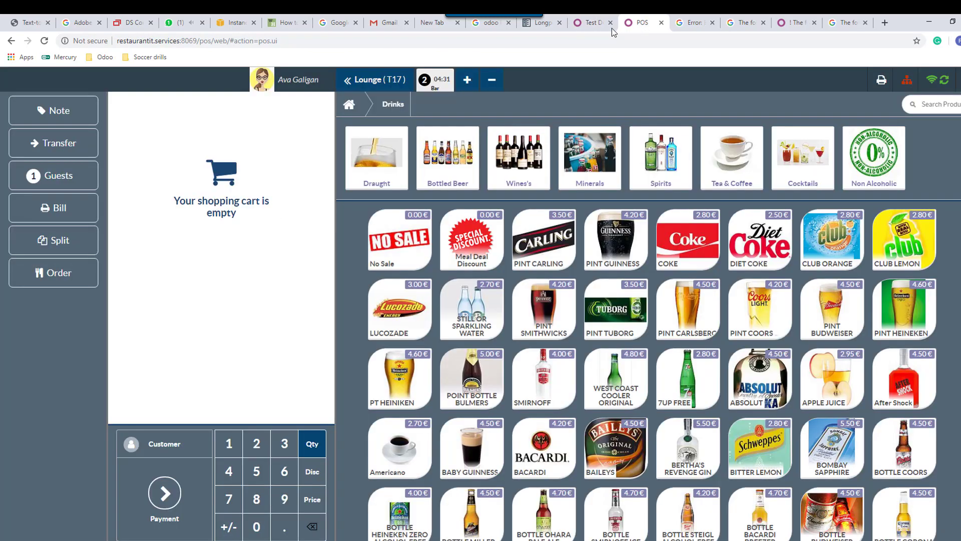
{"action": "left_click", "coordinate": [591, 23]}
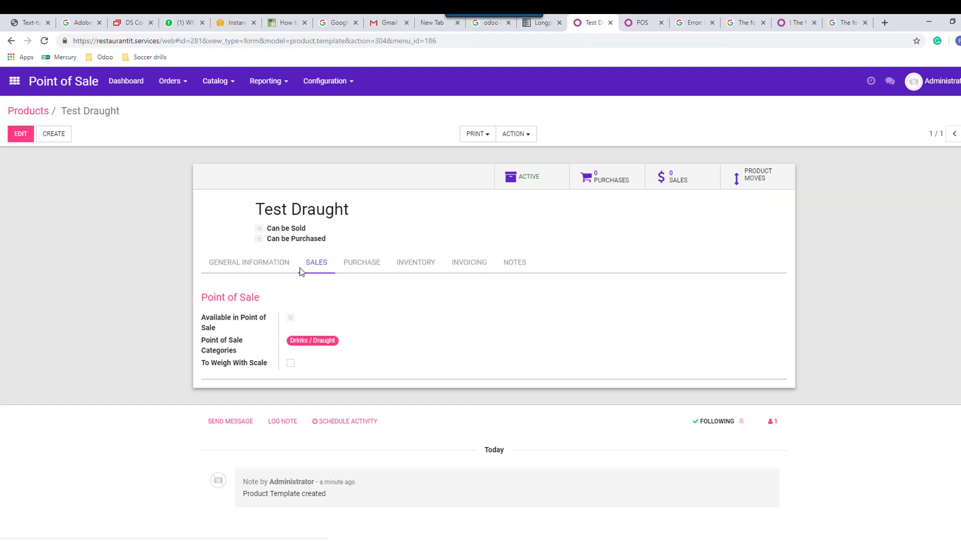
Step: In the product list, replace the Draught filter with a search for guine, and clear that search
{"action": "left_click", "coordinate": [27, 112]}
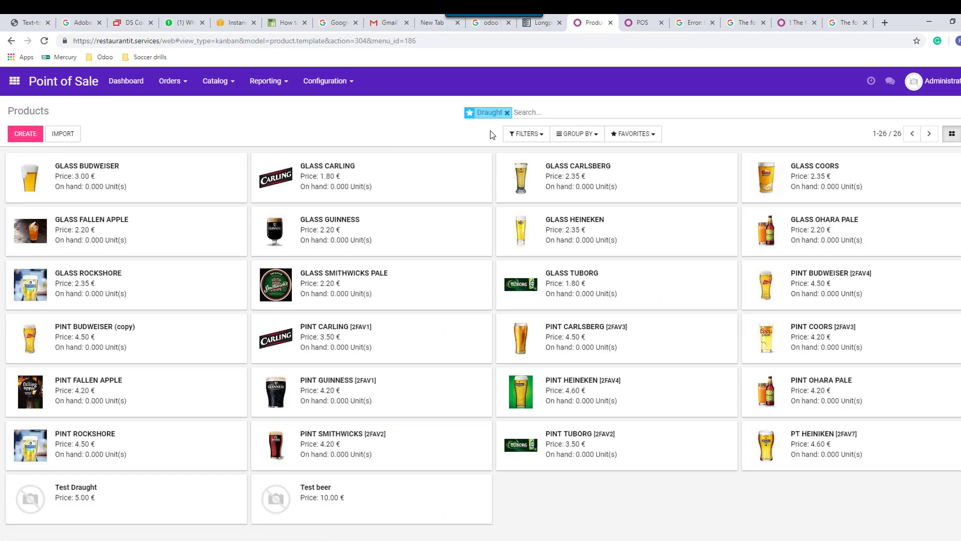
{"action": "left_click", "coordinate": [509, 113]}
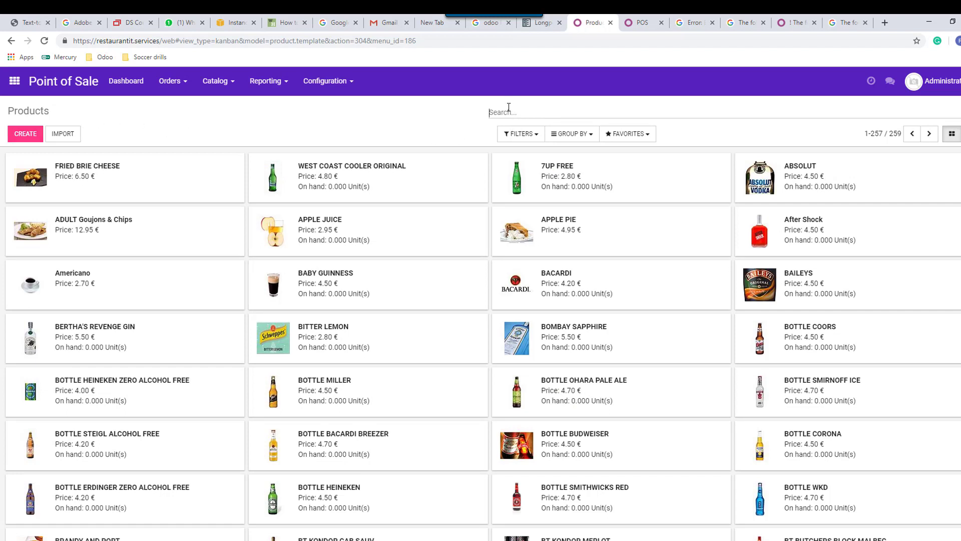
{"action": "type", "text": "guine"}
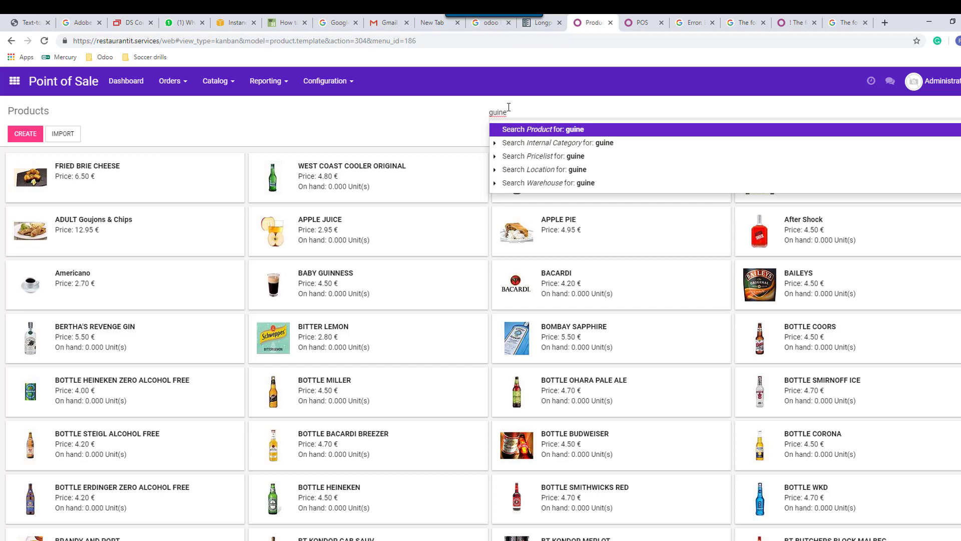
{"action": "key", "text": "Return"}
{"action": "left_click", "coordinate": [512, 113]}
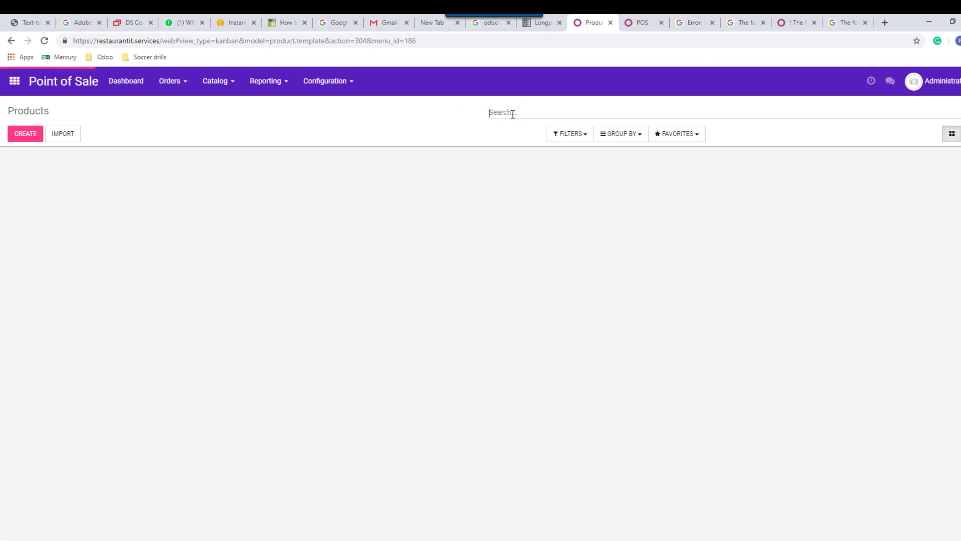
Step: Search the products for guin and open the PINT GUINNESS record
{"action": "type", "text": "gu"}
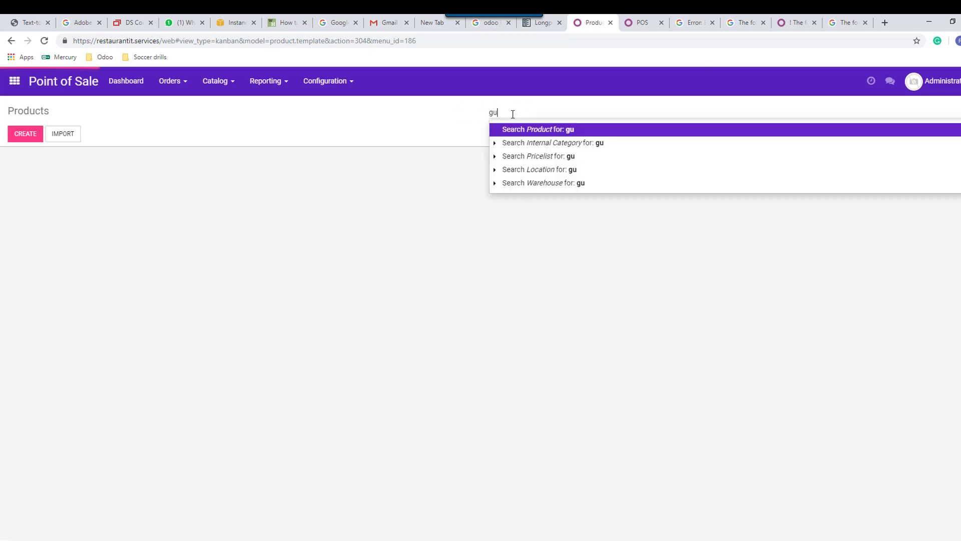
{"action": "type", "text": "in"}
{"action": "key", "text": "Return"}
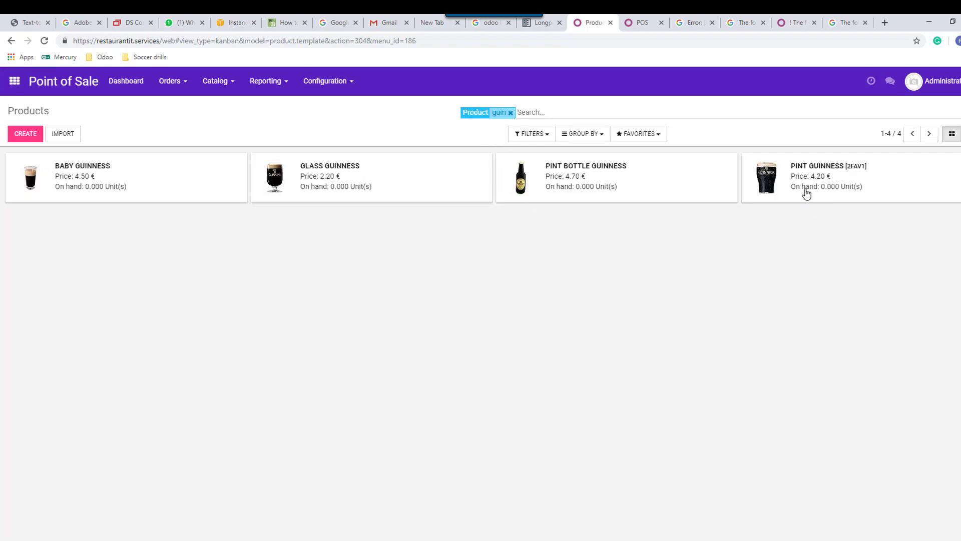
{"action": "left_click", "coordinate": [806, 193]}
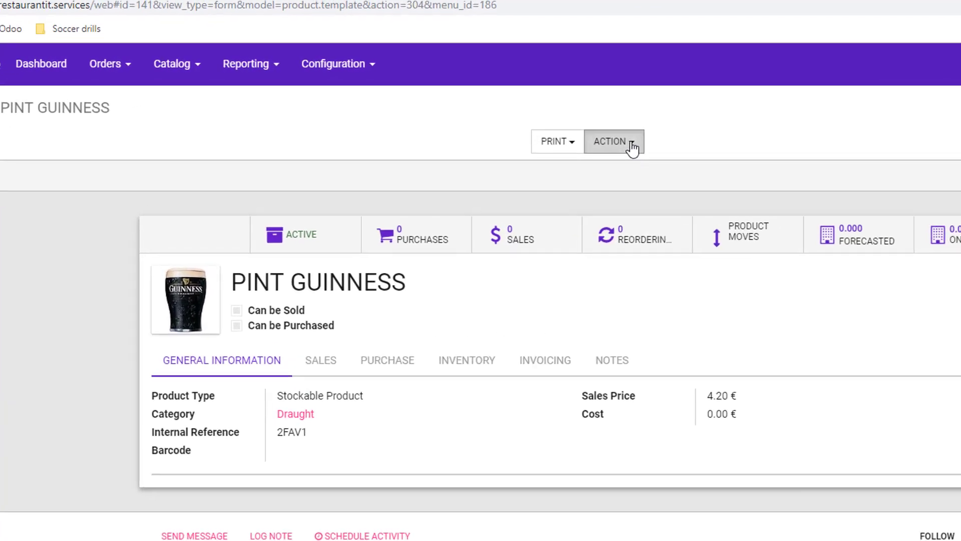
Step: Duplicate the PINT GUINNESS product and rename the copy PINT BUD
{"action": "left_click", "coordinate": [539, 128]}
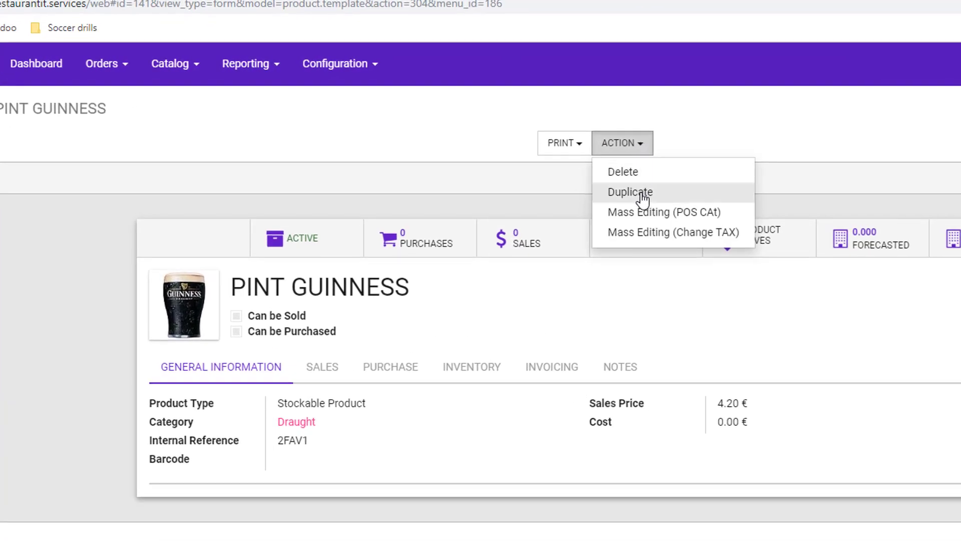
{"action": "left_click", "coordinate": [643, 199]}
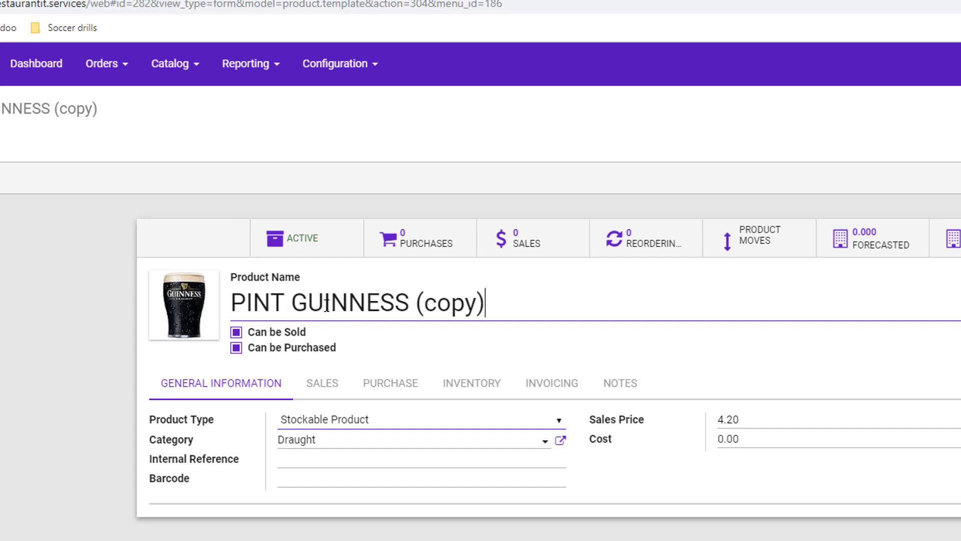
{"action": "left_click_drag", "start_coordinate": [553, 304], "coordinate": [294, 296]}
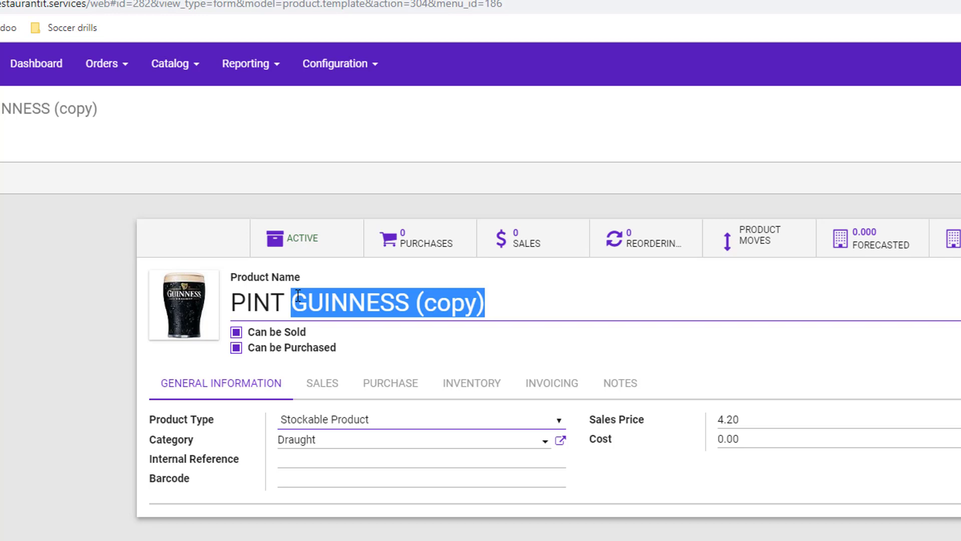
{"action": "type", "text": "BUD"}
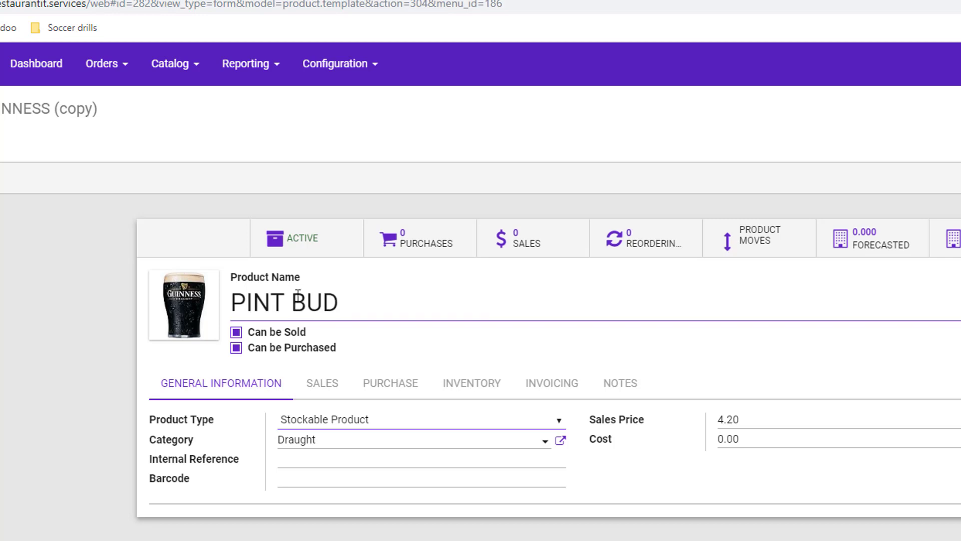
Step: Set the sales price of the PINT BUD product to 12 €
{"action": "left_click", "coordinate": [744, 421]}
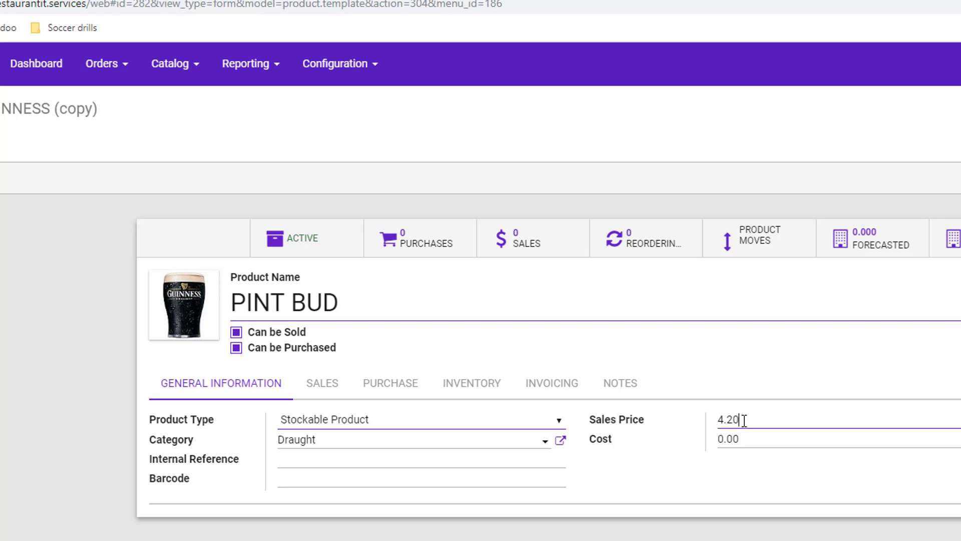
{"action": "left_click_drag", "start_coordinate": [745, 420], "coordinate": [699, 416]}
{"action": "type", "text": "12"}
{"action": "left_click", "coordinate": [75, 359]}
{"action": "mouse_move", "coordinate": [194, 301]}
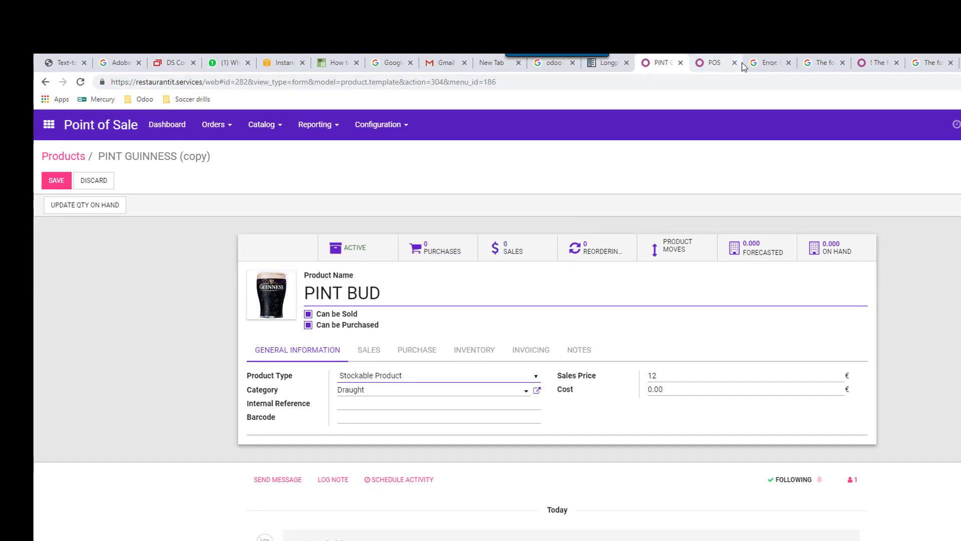
Step: Switch to Google and run an image search for PINT of bud
{"action": "left_click", "coordinate": [767, 62]}
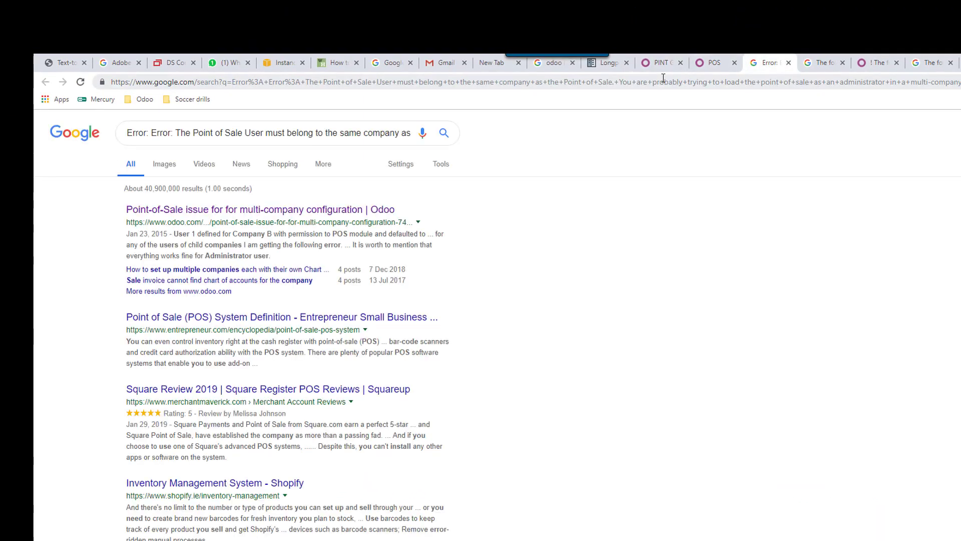
{"action": "left_click", "coordinate": [238, 133]}
{"action": "key", "text": "ctrl+a"}
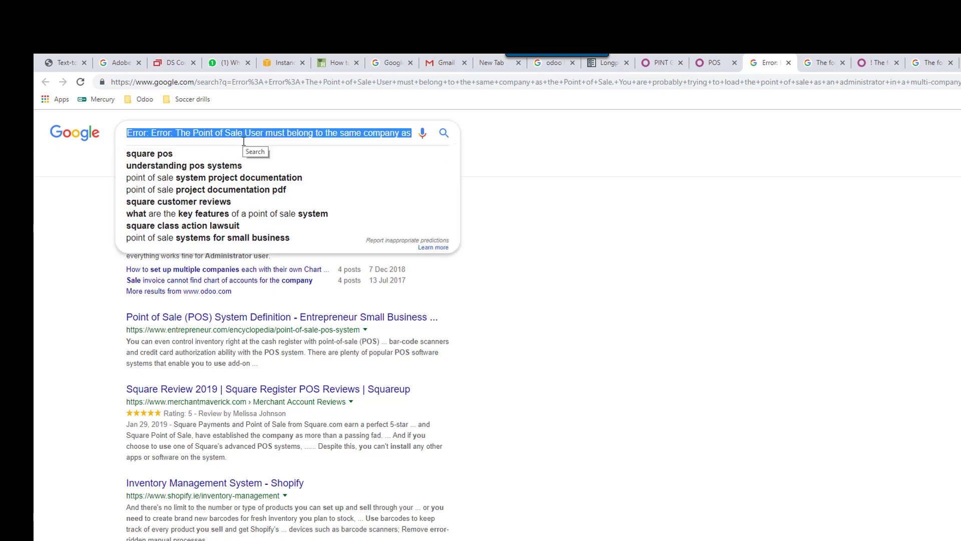
{"action": "type", "text": "PIN"}
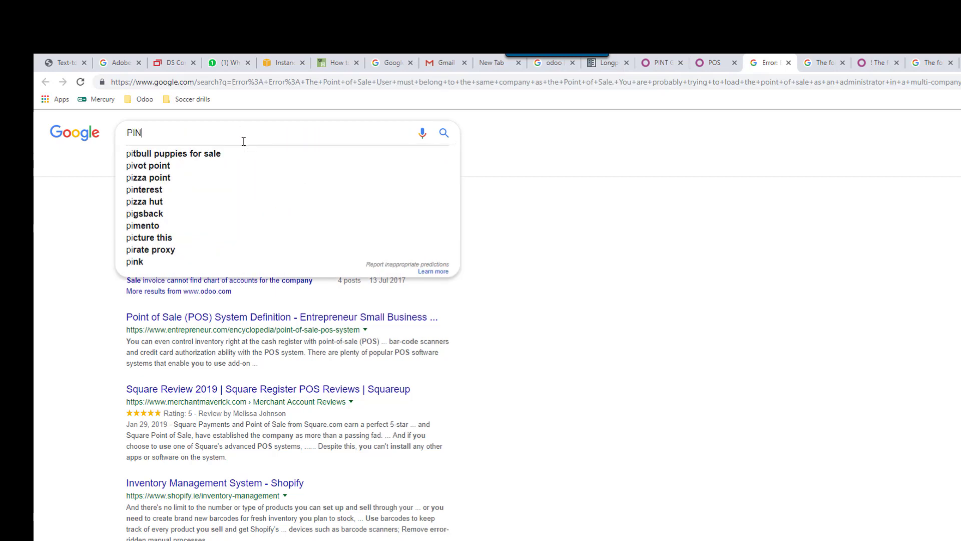
{"action": "type", "text": "T of bud"}
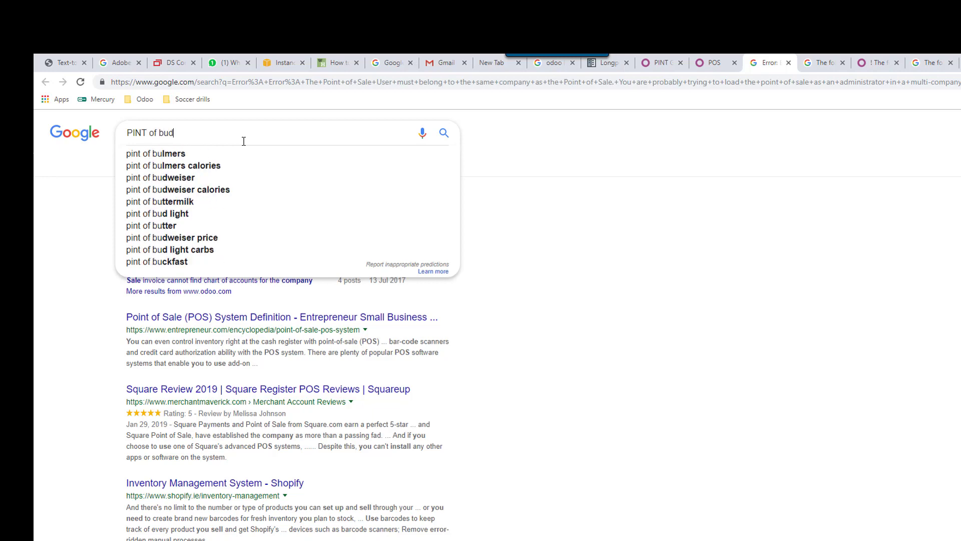
{"action": "key", "text": "Return"}
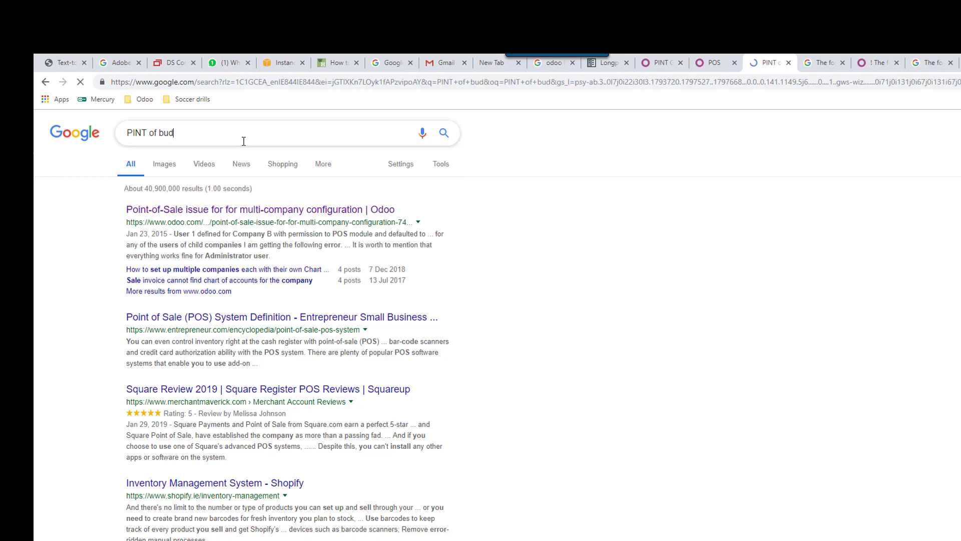
{"action": "left_click", "coordinate": [163, 169]}
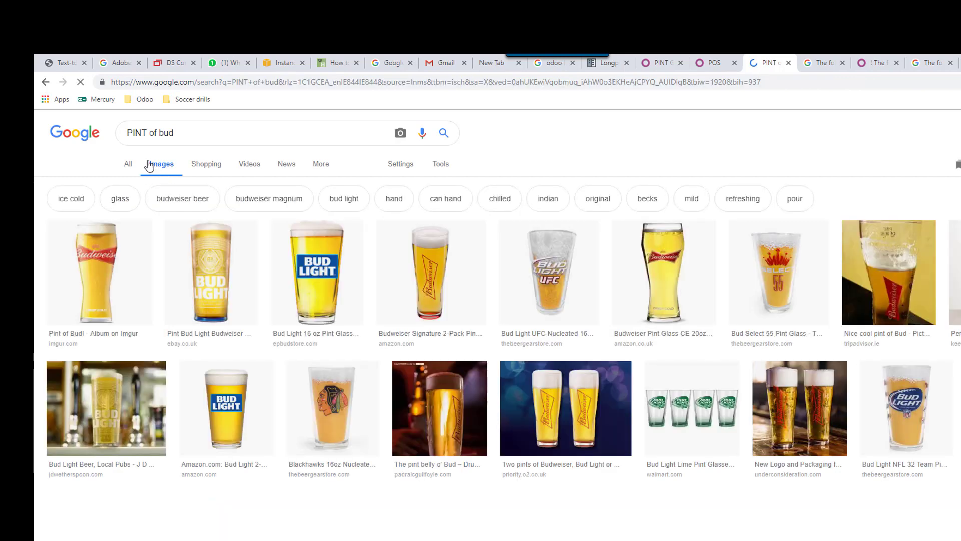
Step: Save the Budweiser pint picture from the Imgur album result as a PNG named bud on storage drive (E:)
{"action": "left_click", "coordinate": [103, 263]}
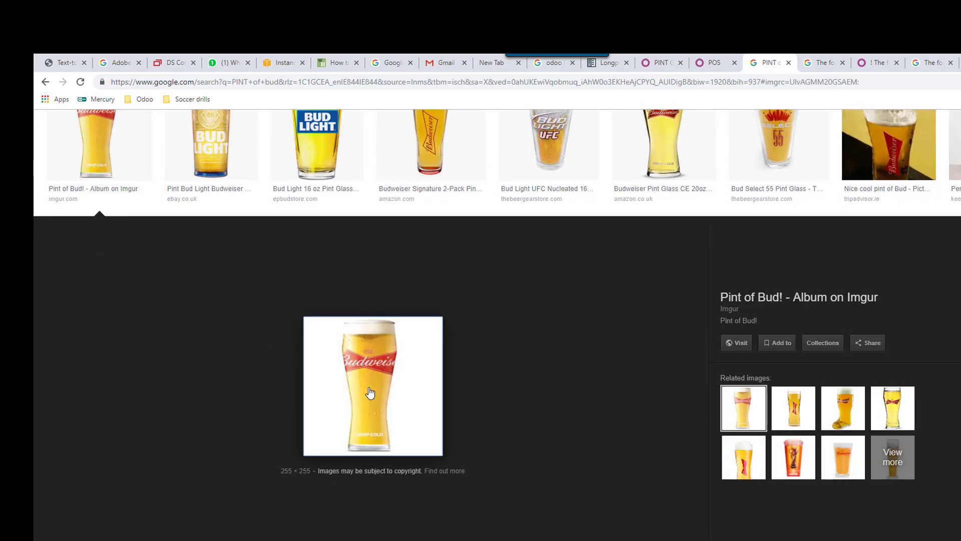
{"action": "right_click", "coordinate": [364, 380]}
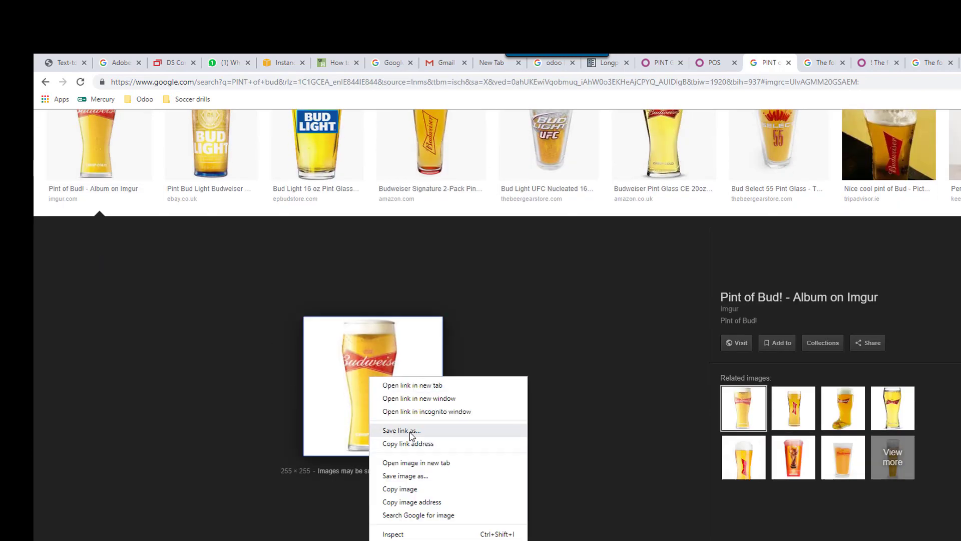
{"action": "left_click", "coordinate": [419, 475]}
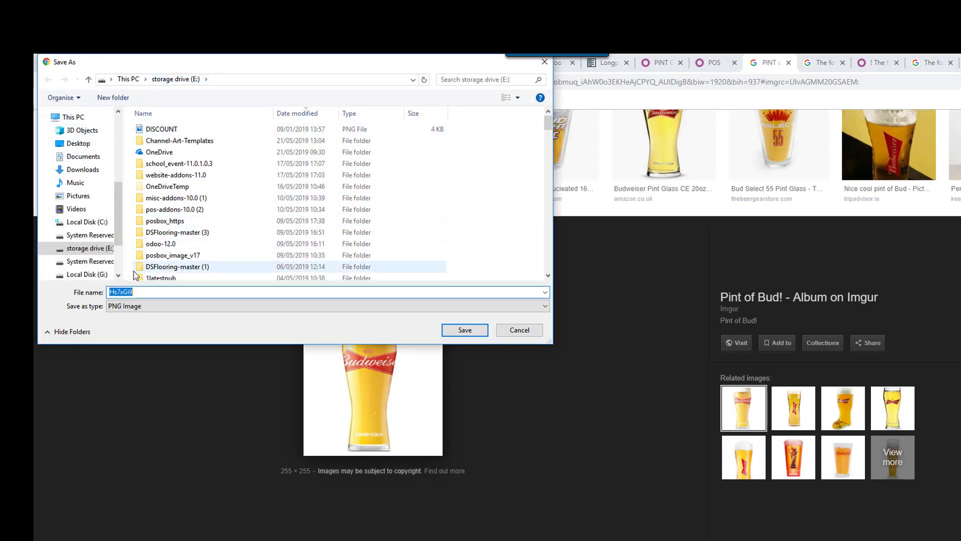
{"action": "type", "text": "bud"}
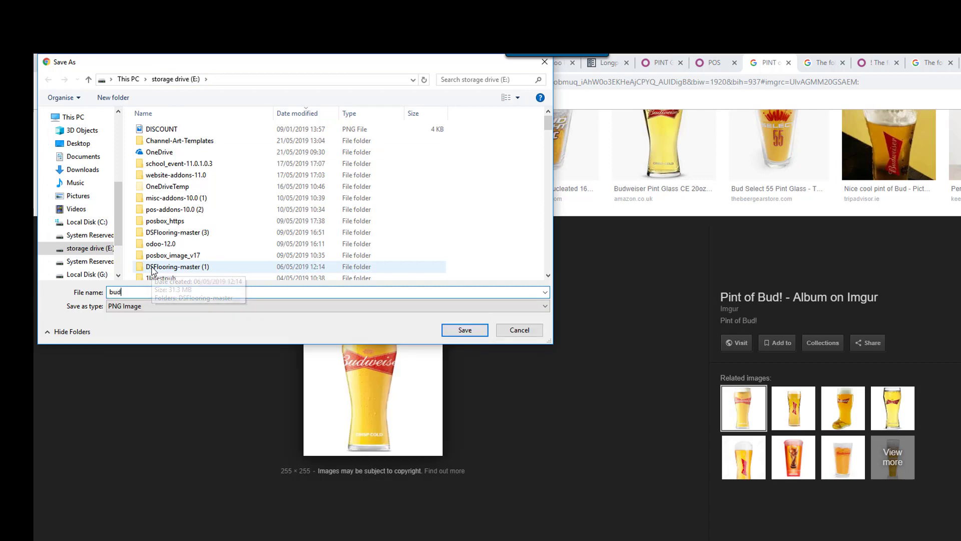
{"action": "left_click", "coordinate": [462, 333]}
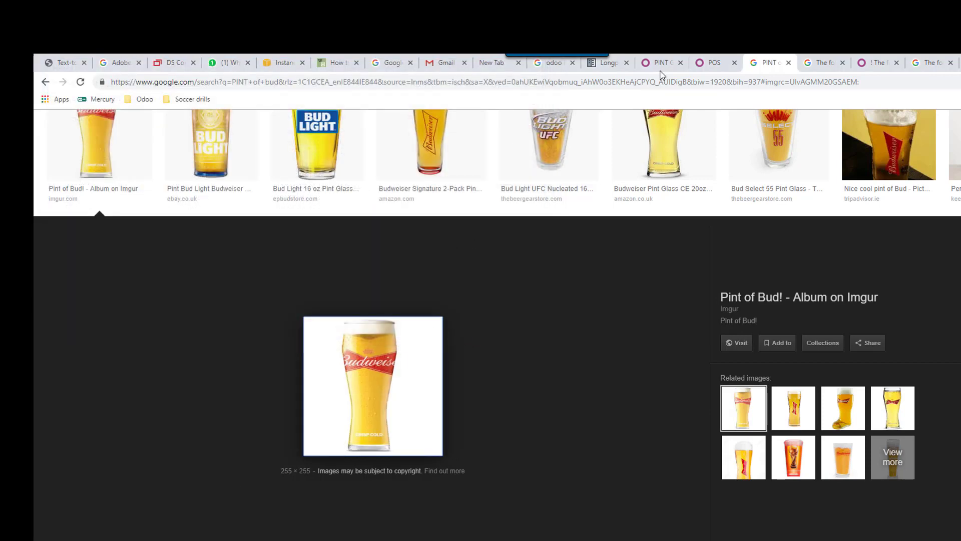
Step: Return to the PINT BUD product in Odoo and replace its picture with the bud PNG file
{"action": "left_click", "coordinate": [710, 66]}
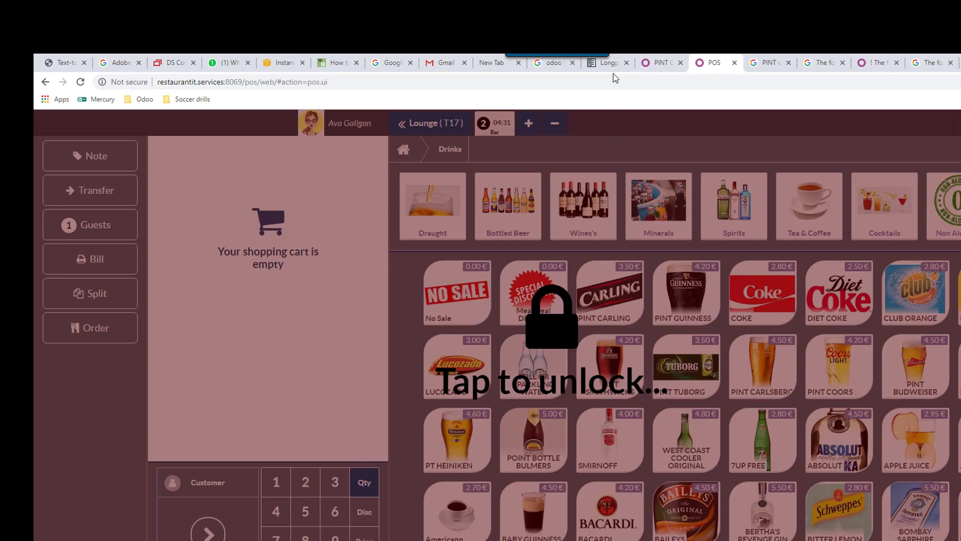
{"action": "left_click", "coordinate": [657, 61]}
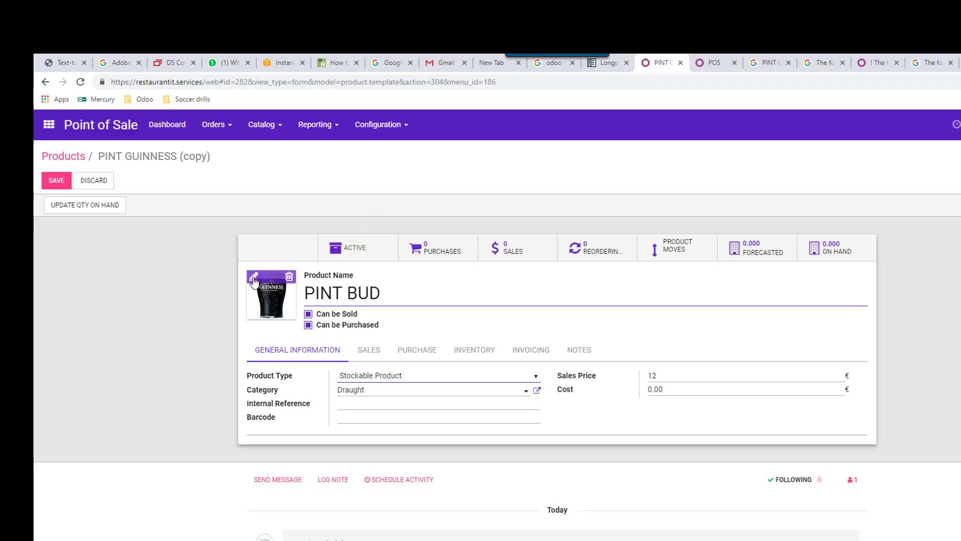
{"action": "left_click", "coordinate": [254, 280]}
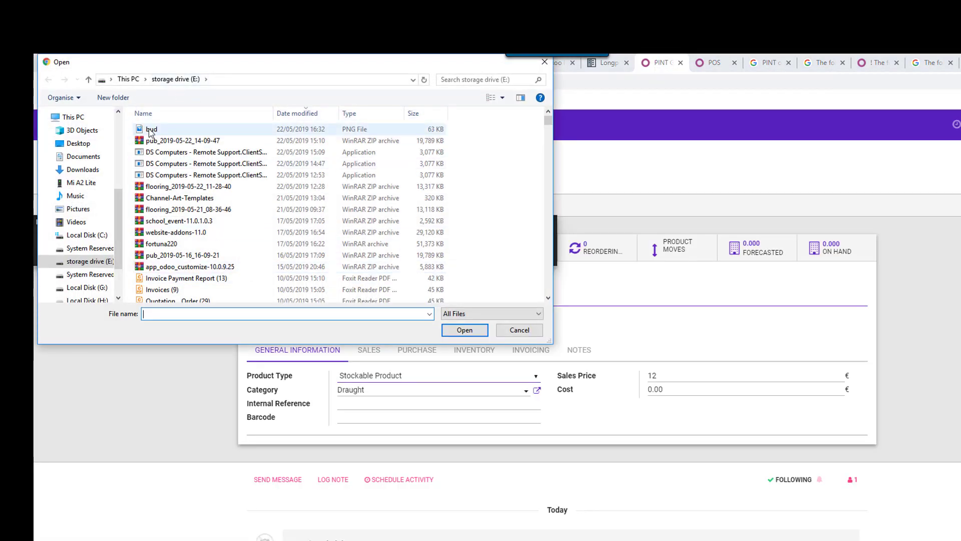
{"action": "double_click", "coordinate": [150, 130]}
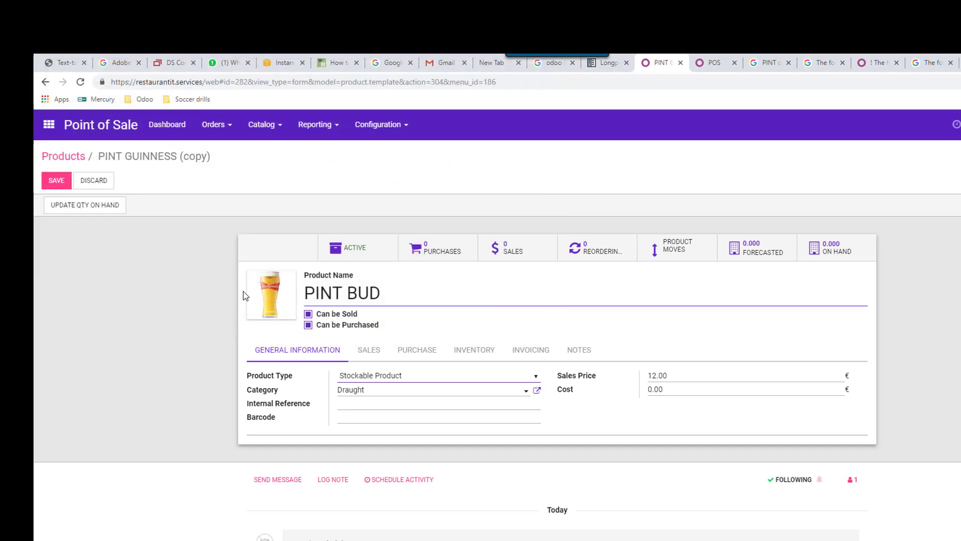
Step: Check PINT BUD's Point of Sale categories in its sales settings and return to the general information
{"action": "mouse_move", "coordinate": [289, 292]}
{"action": "left_click", "coordinate": [373, 352]}
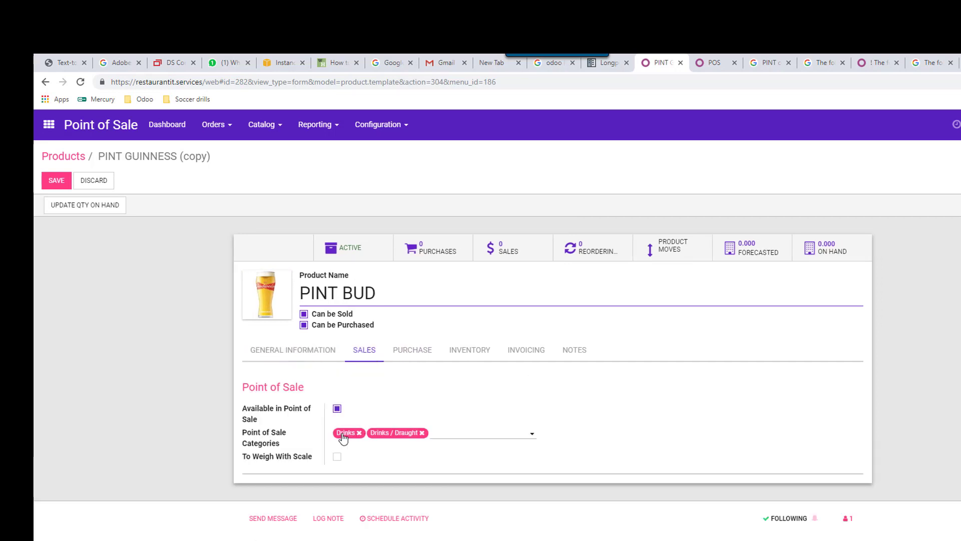
{"action": "left_click", "coordinate": [265, 352]}
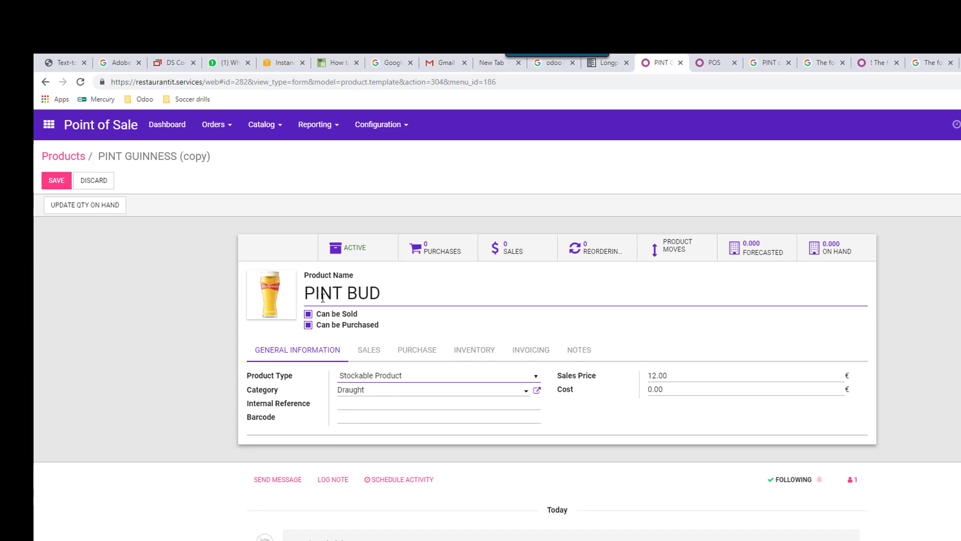
Step: Review PINT BUD's name and sales price, then save the product and return to the product list
{"action": "left_click_drag", "start_coordinate": [375, 293], "coordinate": [305, 289]}
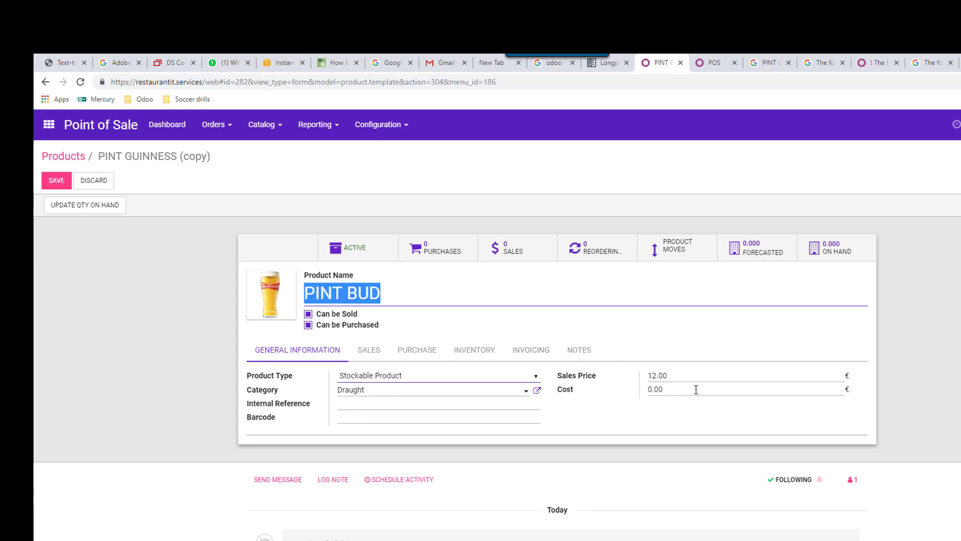
{"action": "left_click_drag", "start_coordinate": [667, 375], "coordinate": [656, 376]}
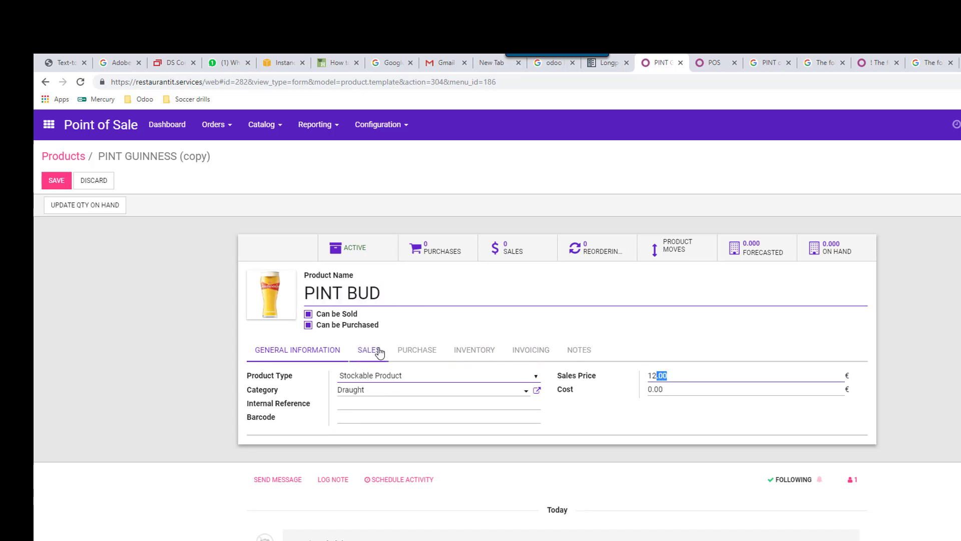
{"action": "left_click", "coordinate": [57, 181]}
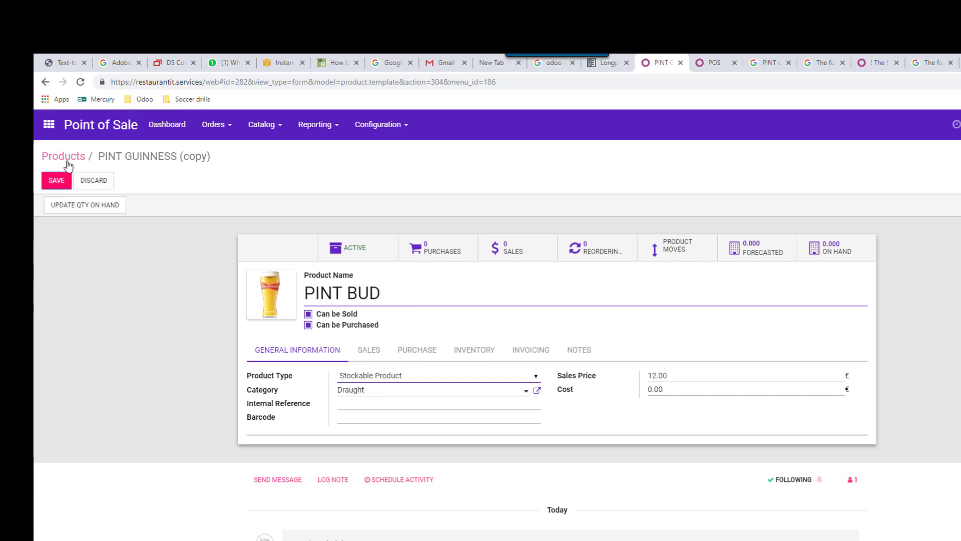
{"action": "left_click", "coordinate": [59, 157]}
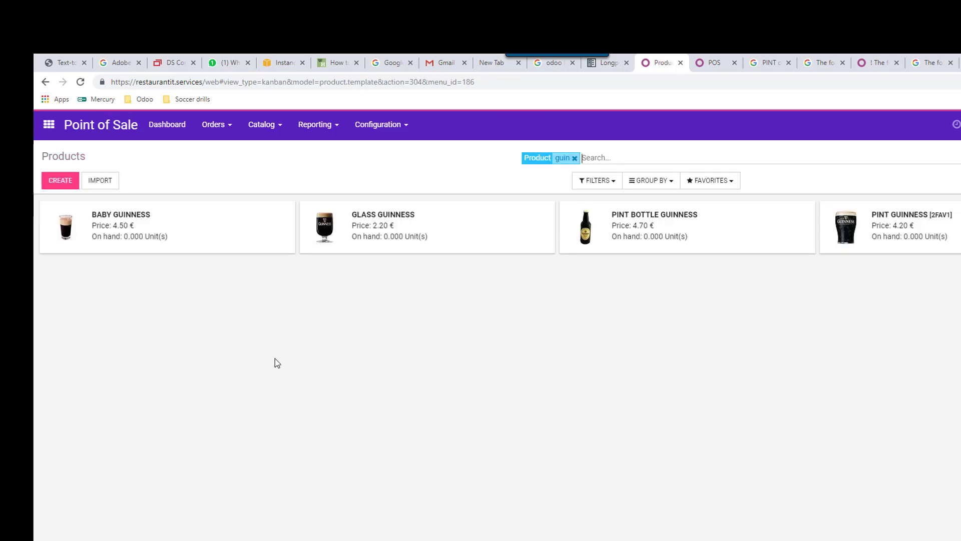